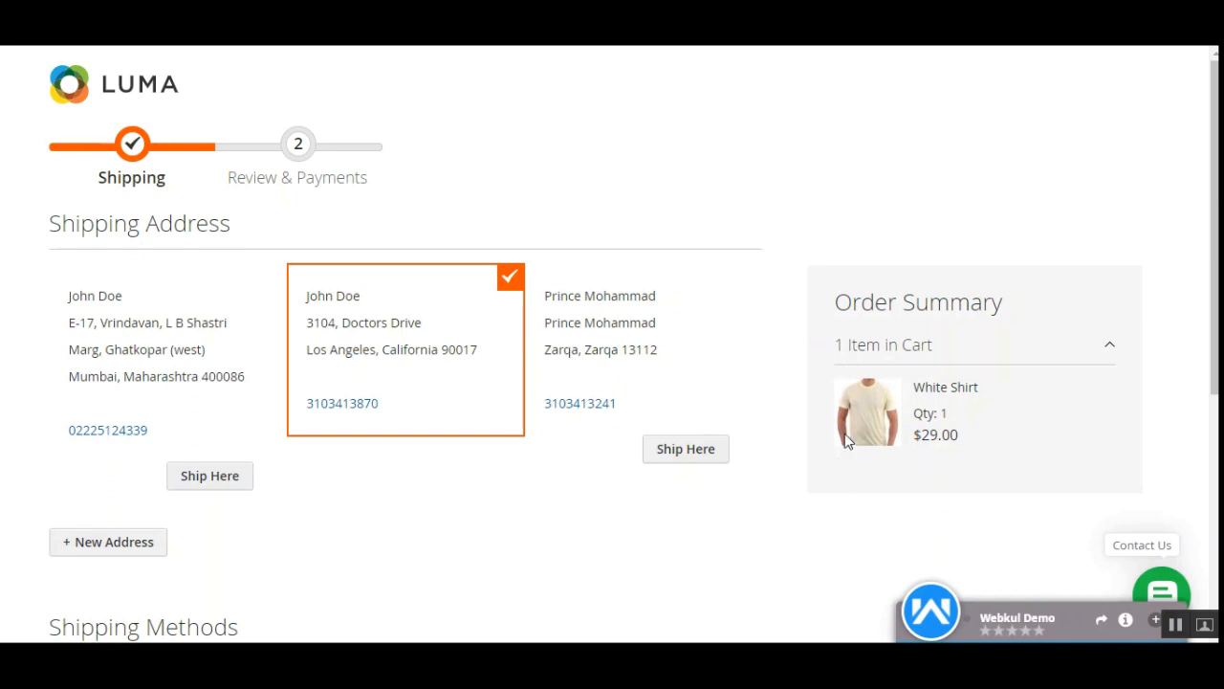
Choose the Aramex Shipping Value Express Parcels method for the order and proceed to payment
drag(1214, 191, 1207, 143)
scroll(995, 431, down, 4)
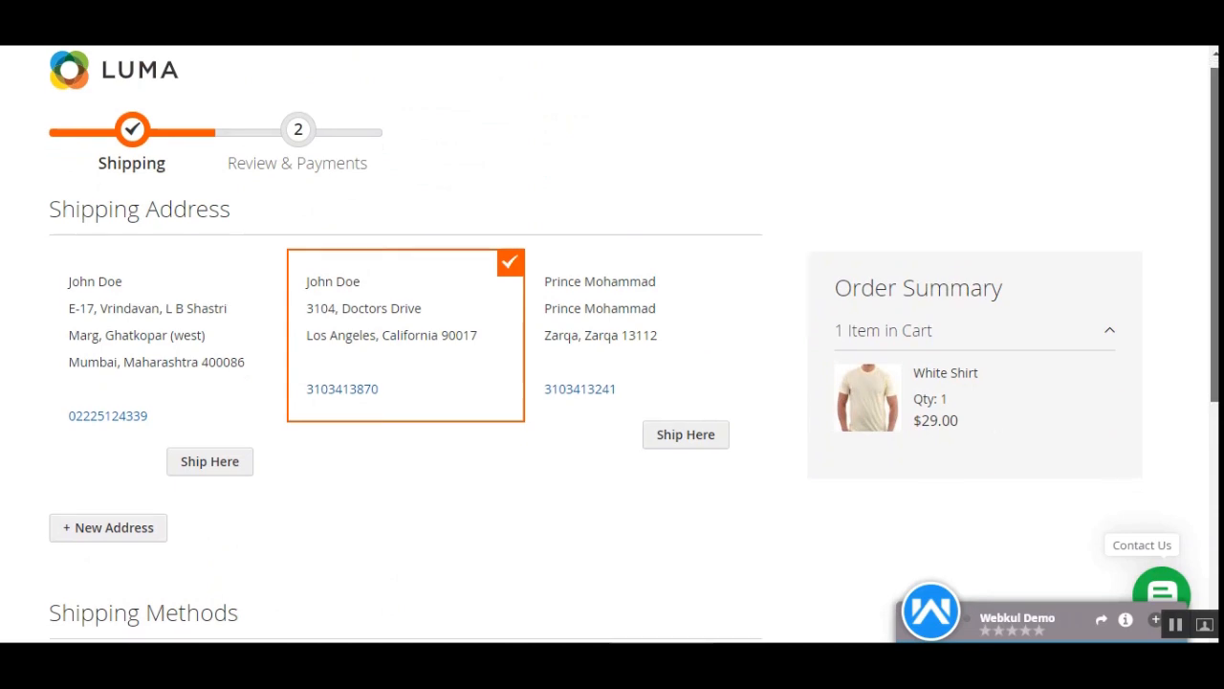
scroll(995, 431, up, 2)
drag(1215, 275, 1212, 182)
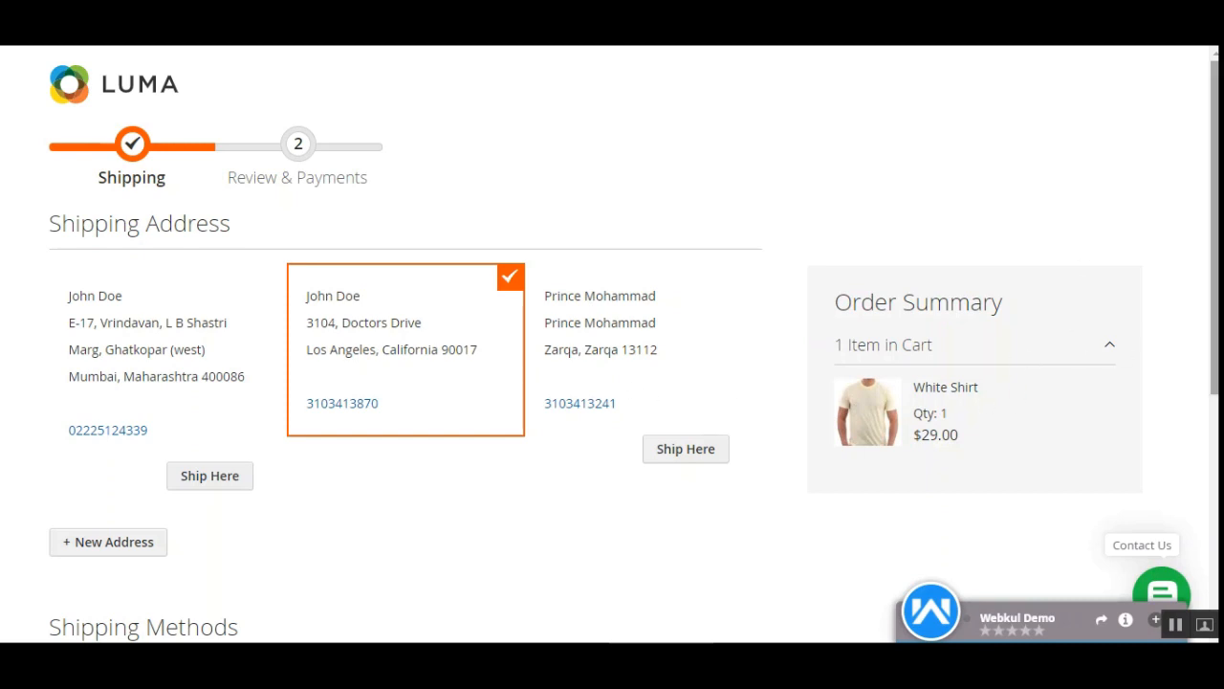
scroll(1214, 239, down, 2)
scroll(631, 344, down, 3)
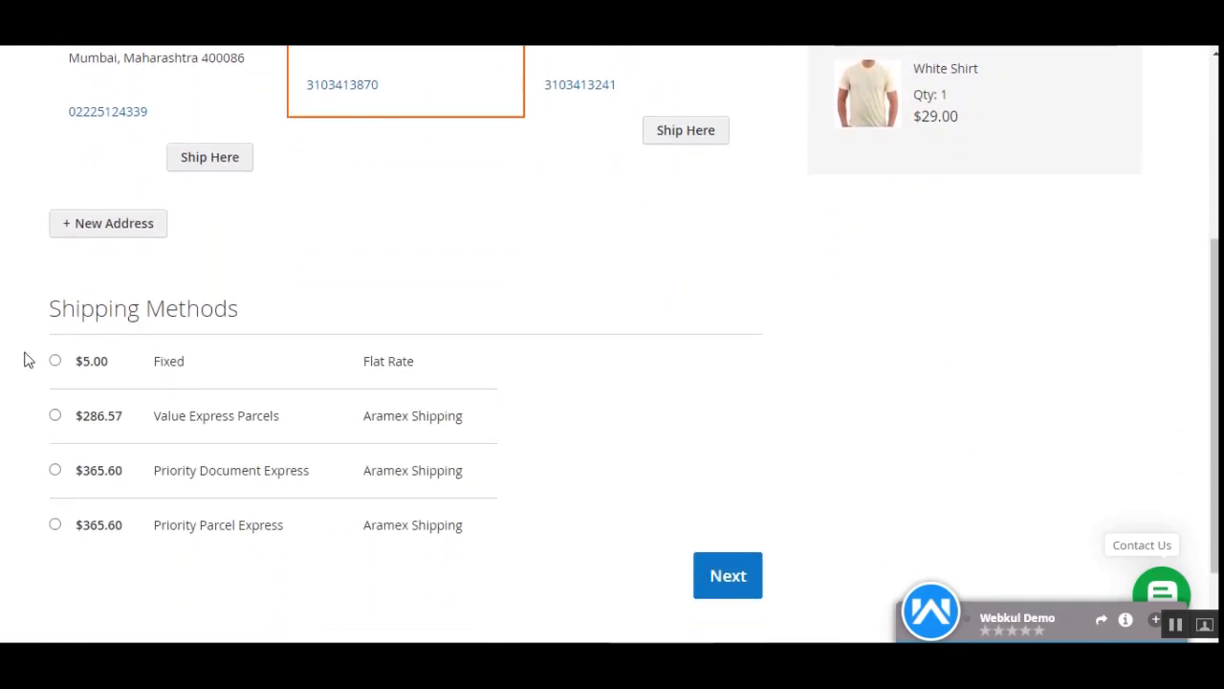
click(58, 418)
click(727, 580)
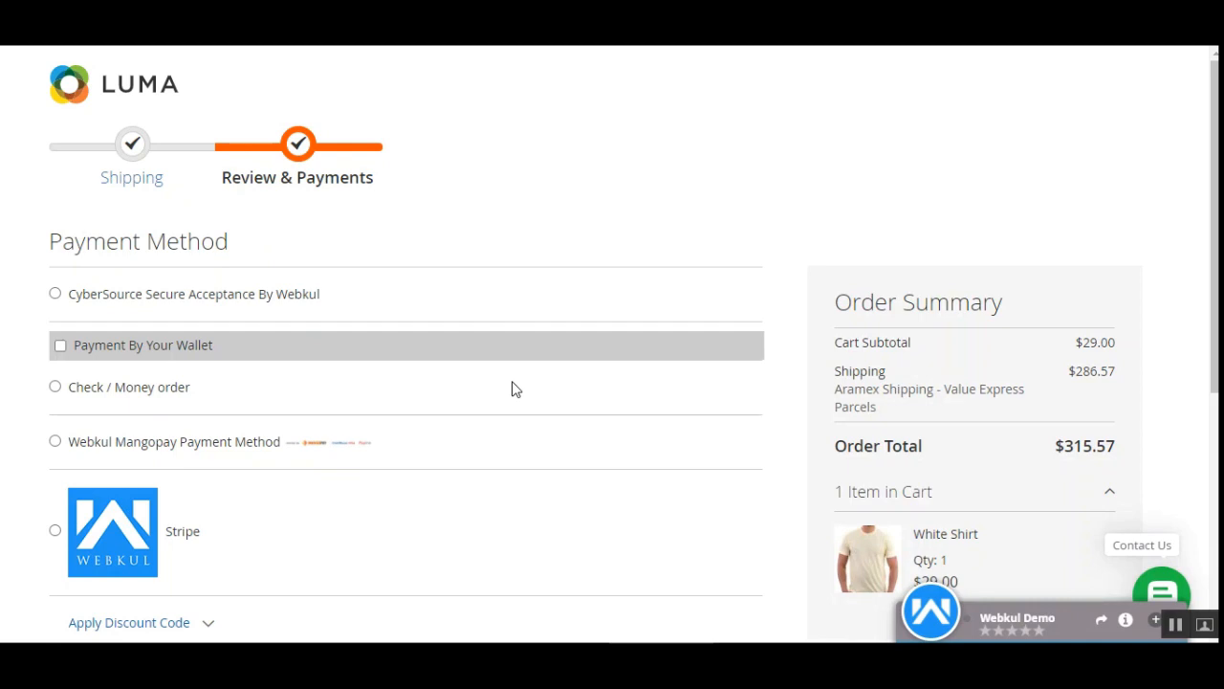
Select Check / Money order as the payment method and place the order
click(54, 388)
scroll(1139, 358, down, 1)
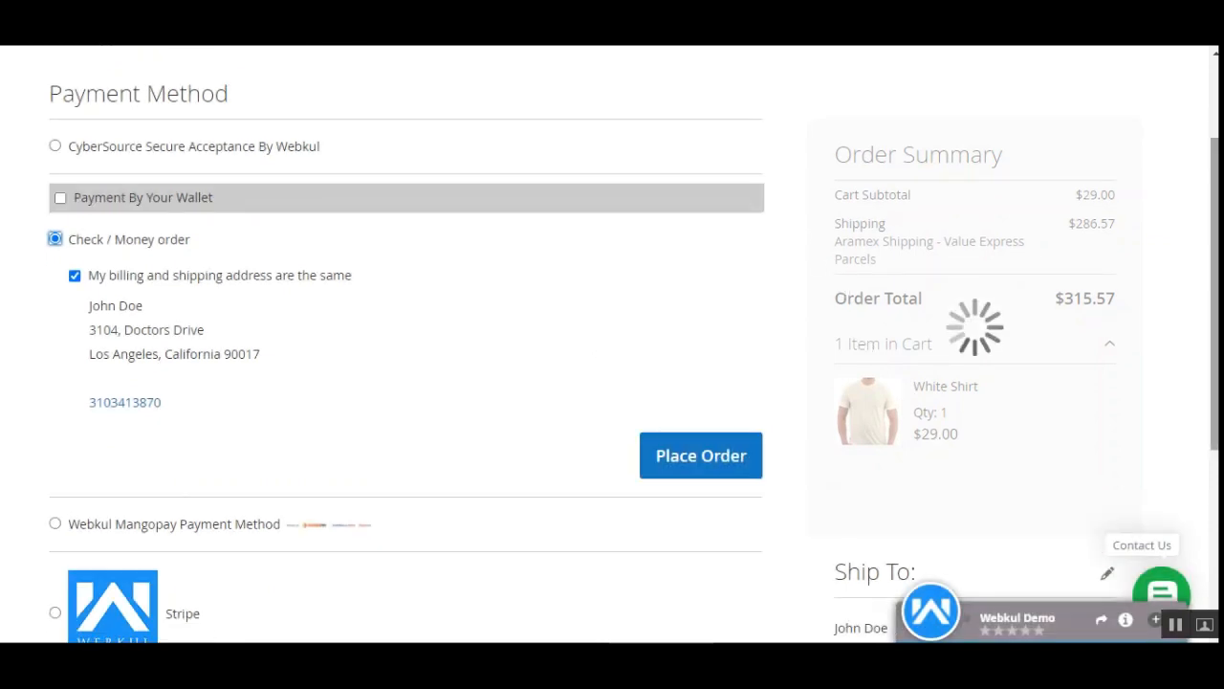
click(683, 459)
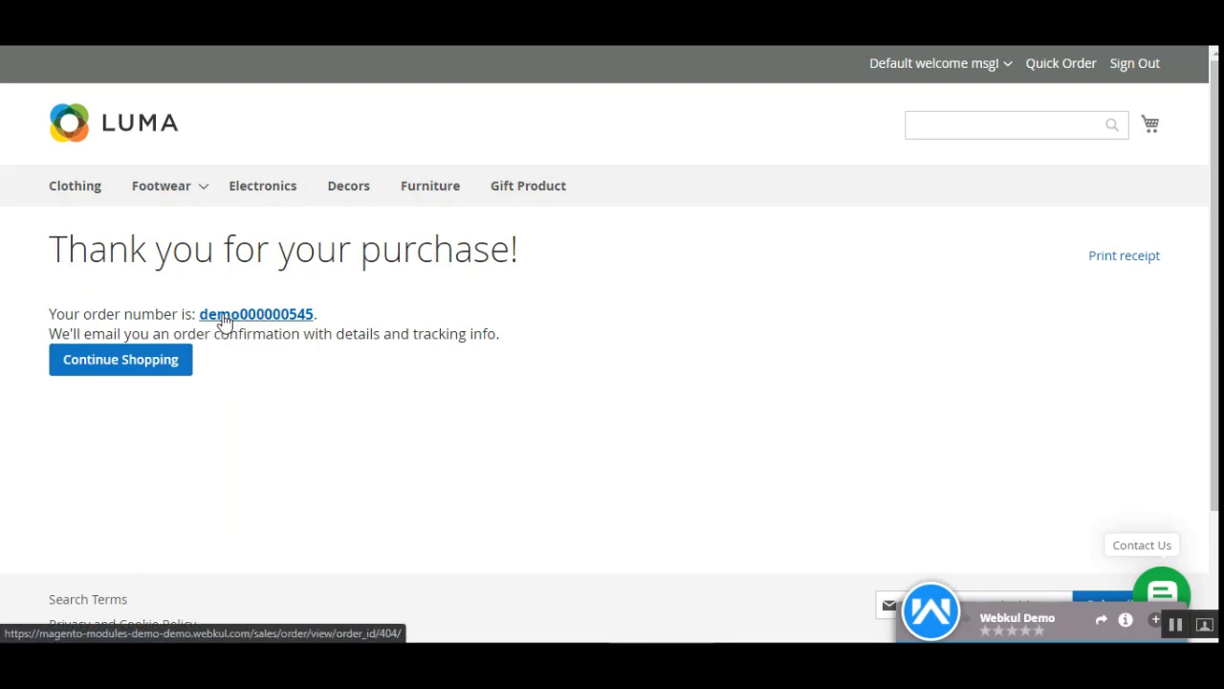
Open the newly placed White Shirt order and examine its order number, items and order information
click(295, 319)
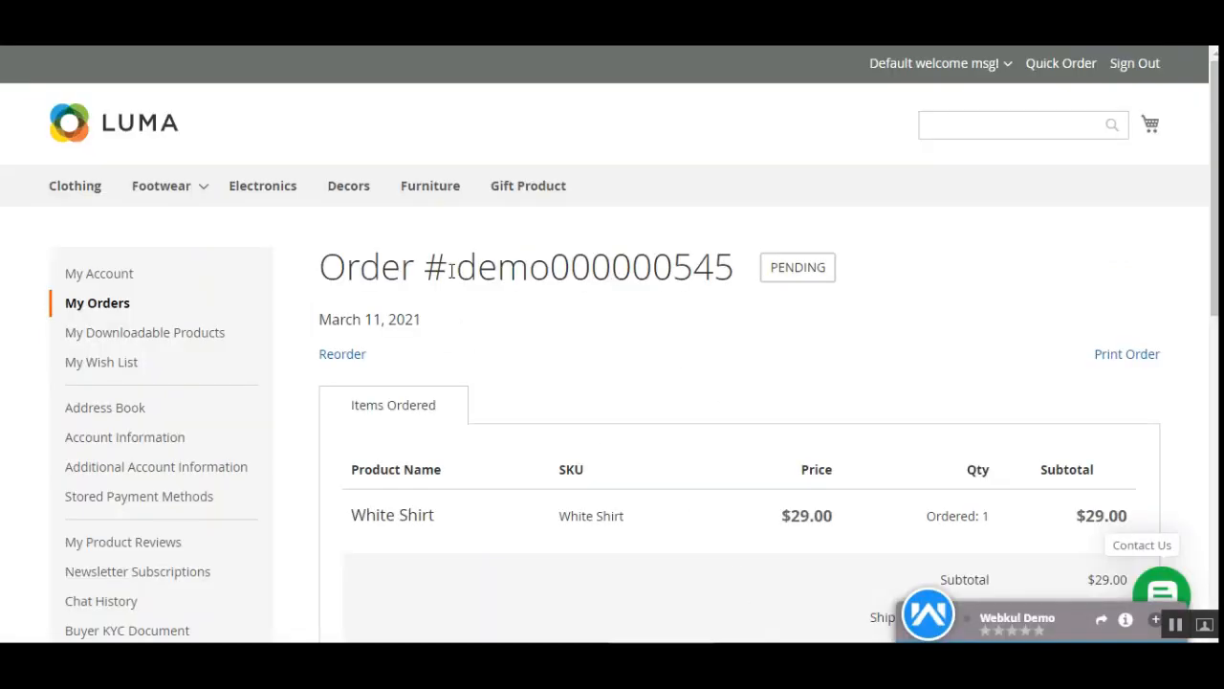
drag(451, 270, 568, 264)
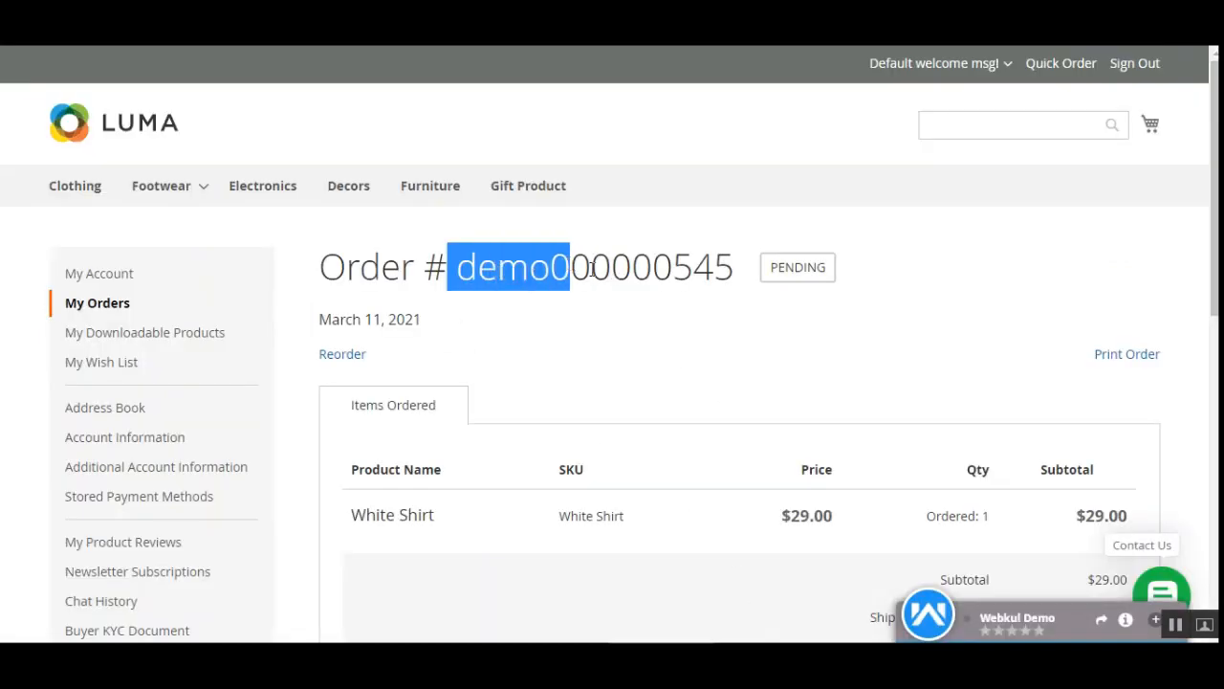
click(591, 271)
drag(746, 268, 647, 285)
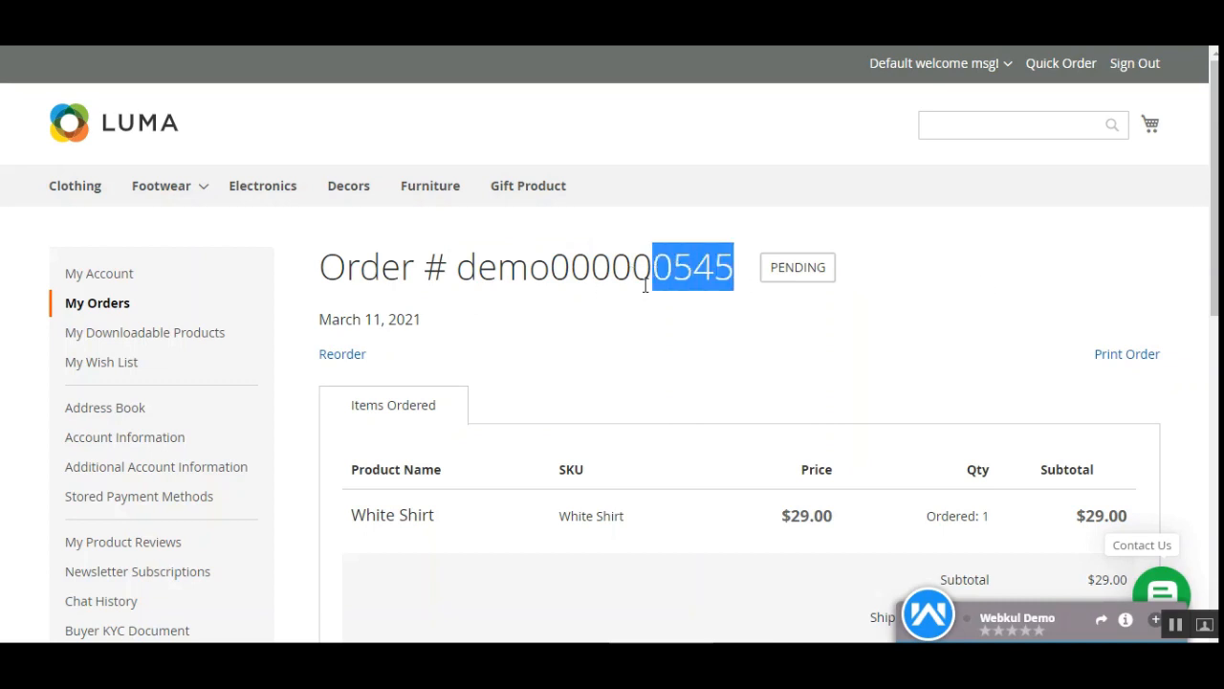
scroll(646, 285, down, 3)
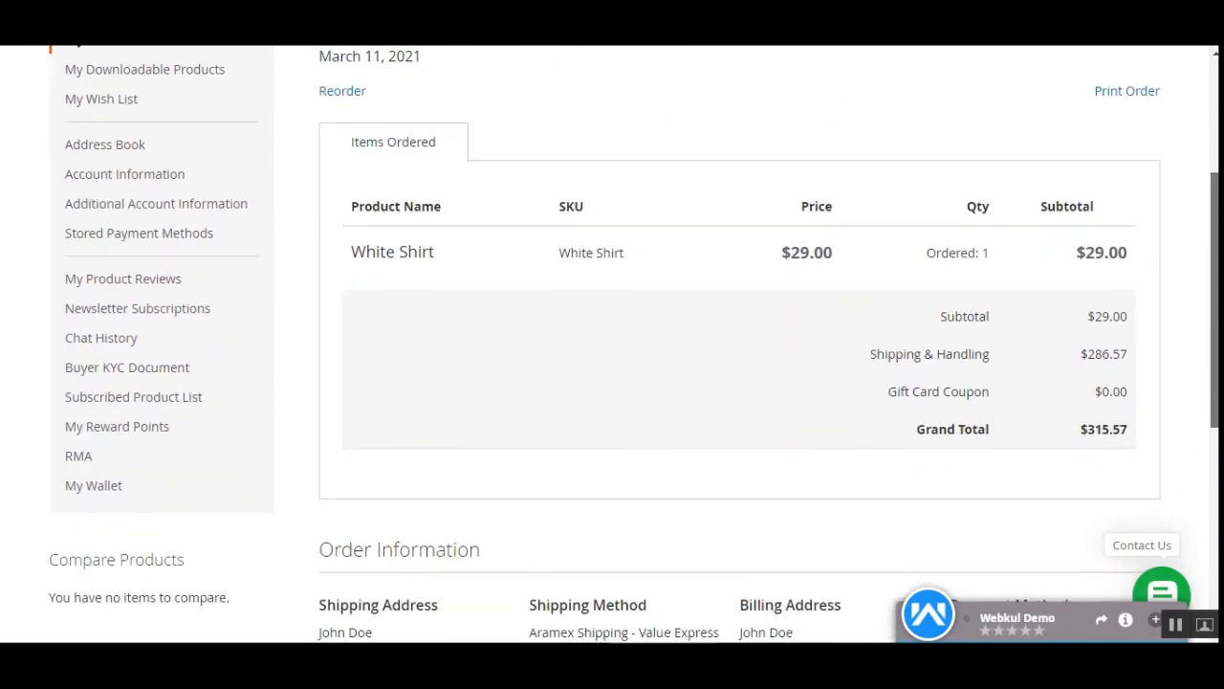
scroll(631, 344, down, 2)
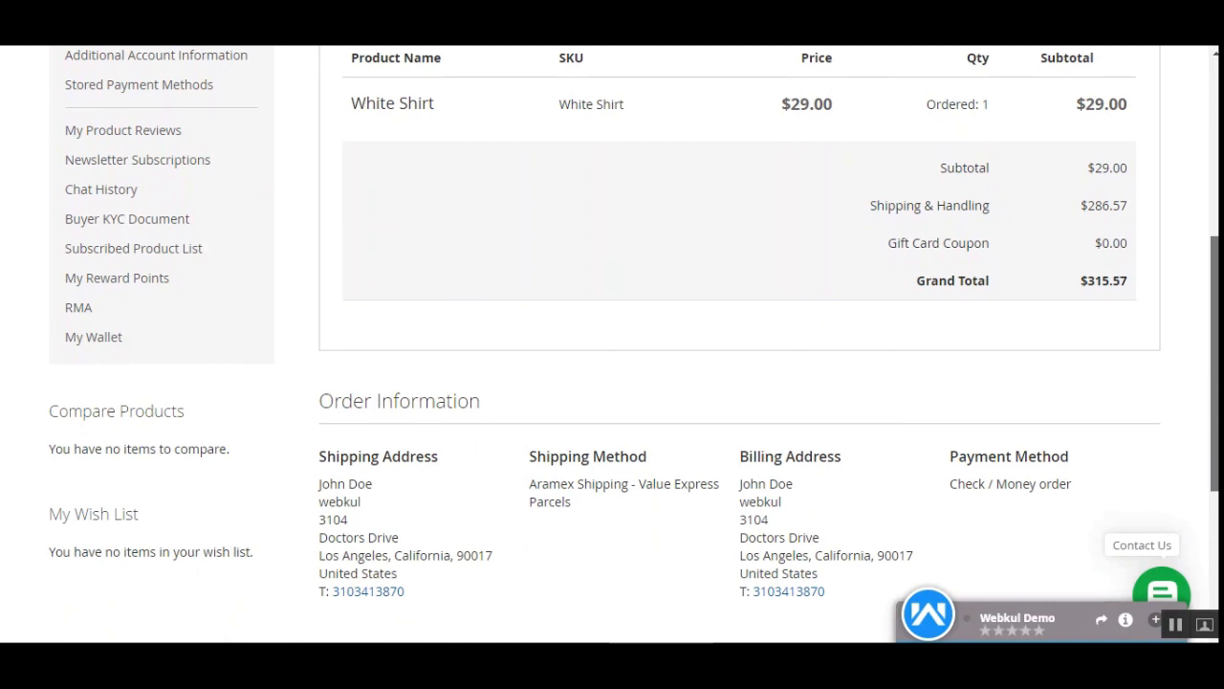
scroll(882, 388, up, 5)
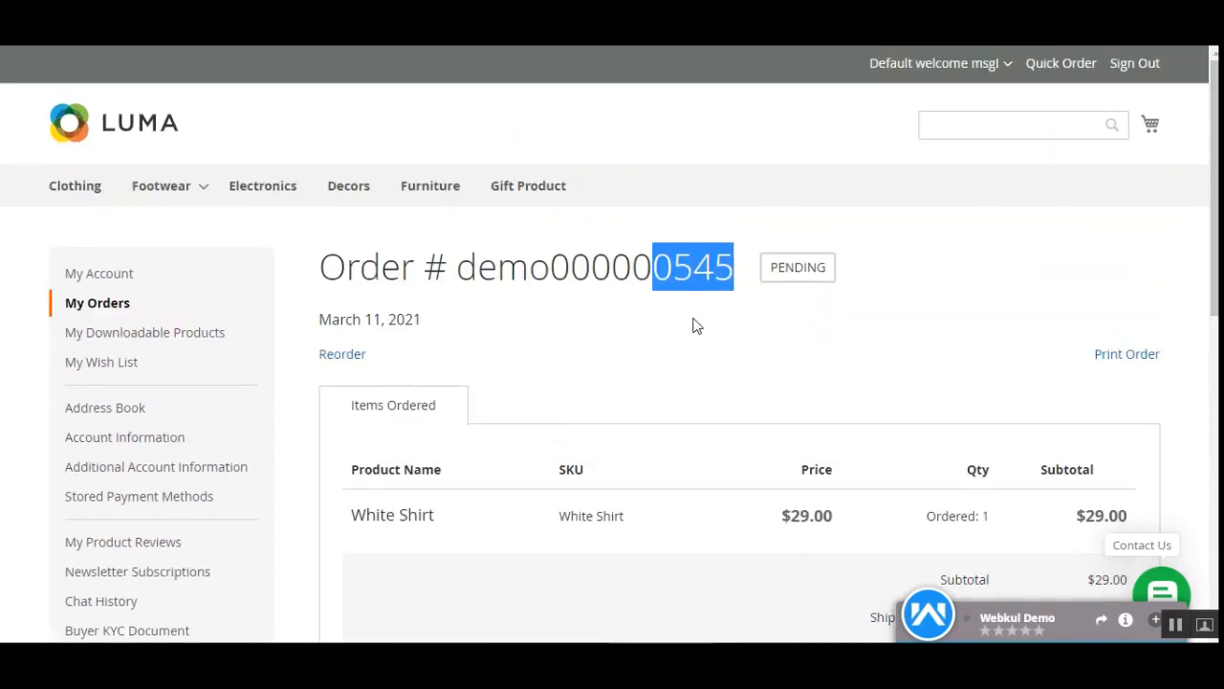
click(697, 325)
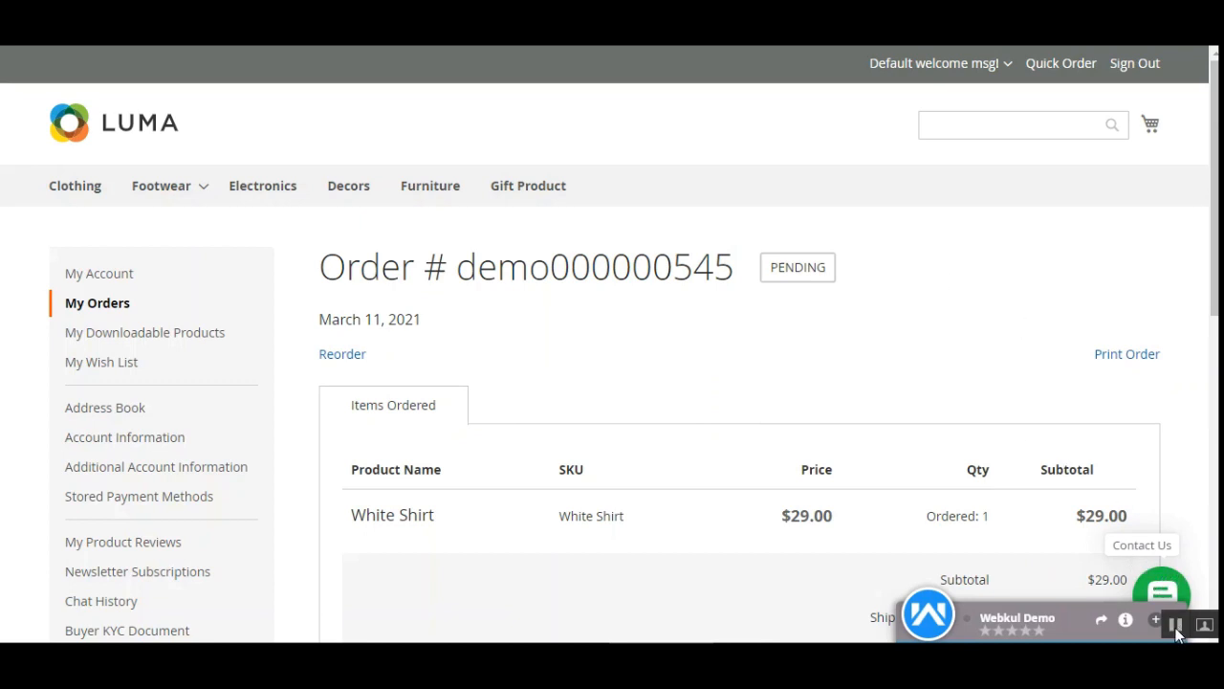
click(1176, 623)
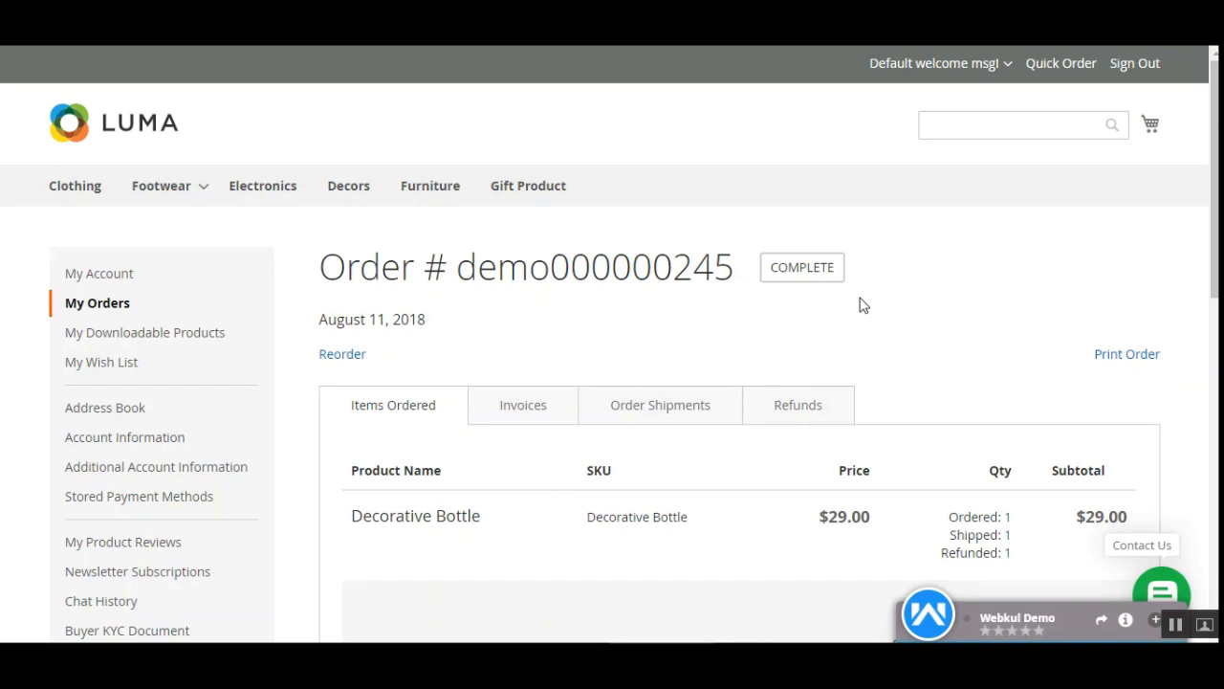
Review the order number, totals and order information of the completed Decorative Bottle order
scroll(1215, 191, down, 1)
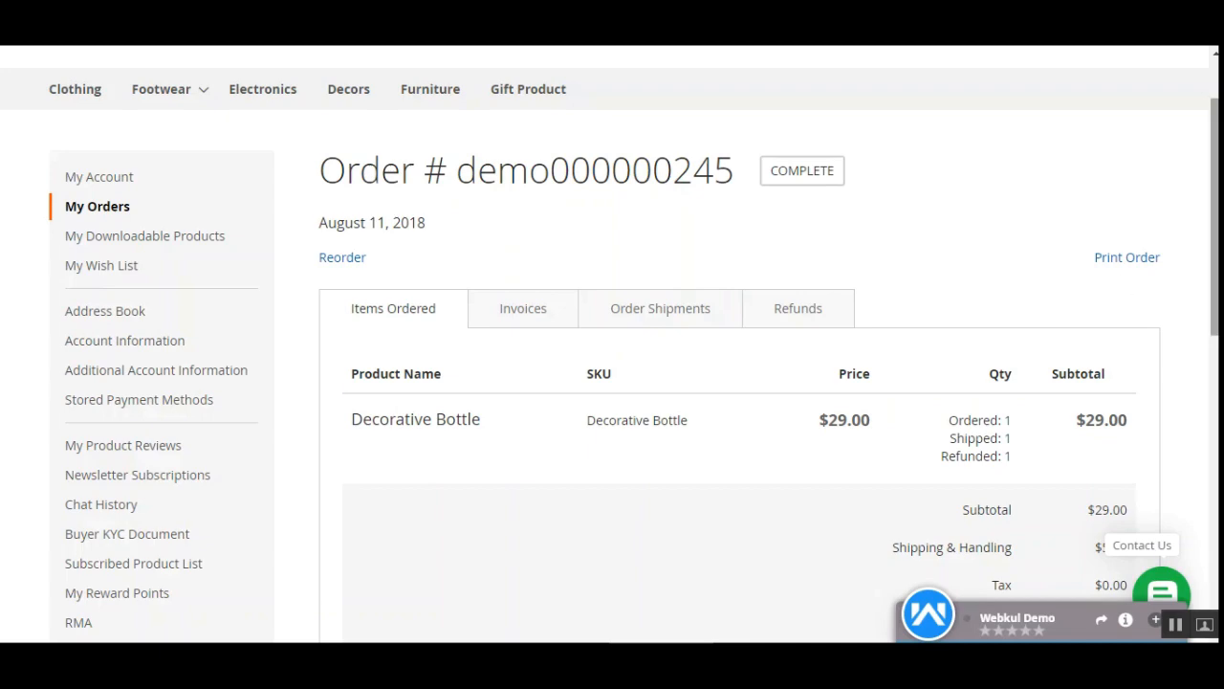
scroll(612, 345, down, 6)
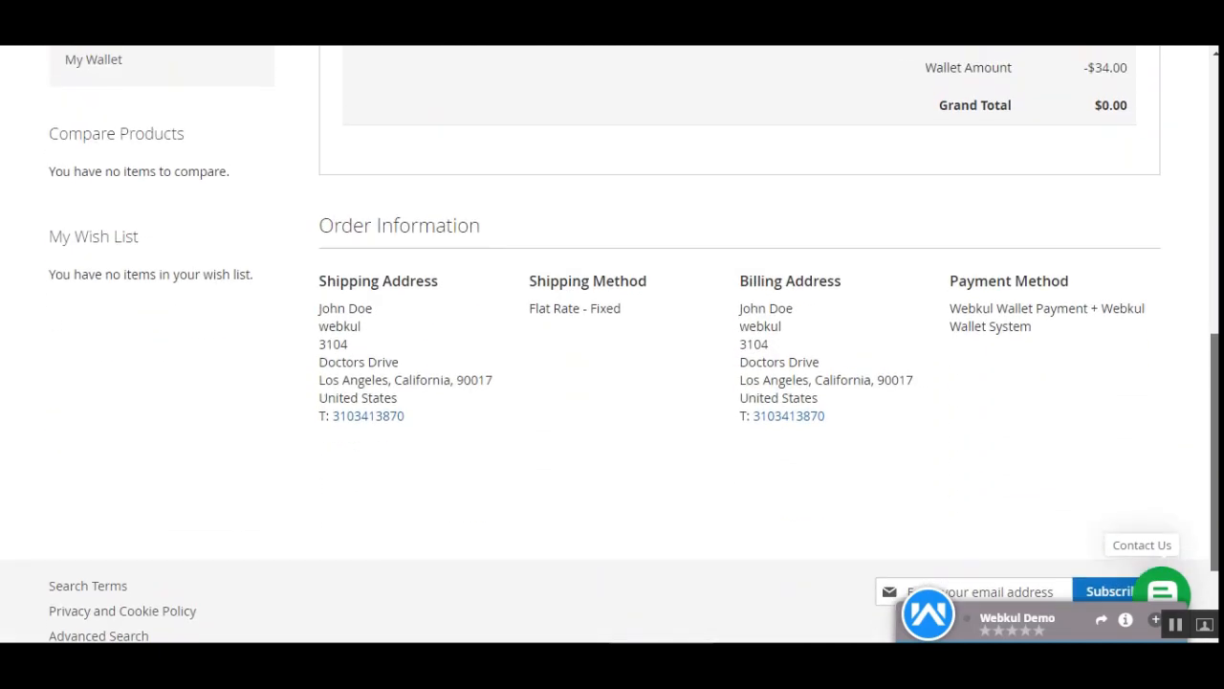
scroll(925, 391, up, 7)
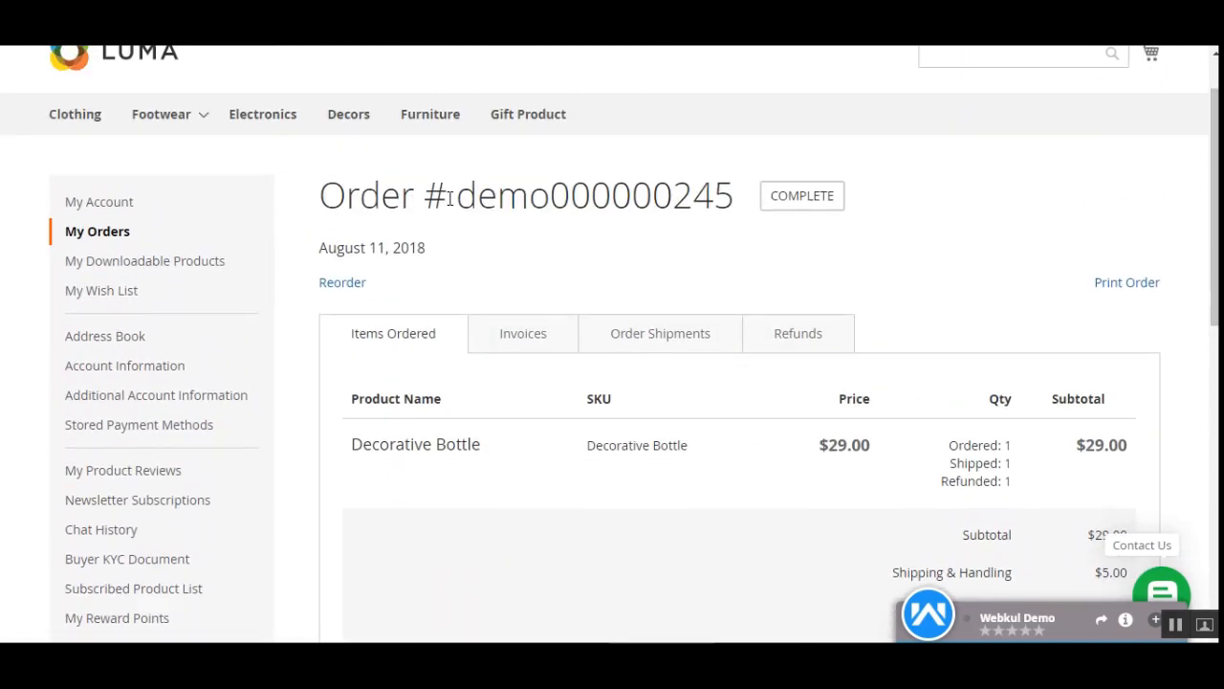
drag(457, 198, 622, 207)
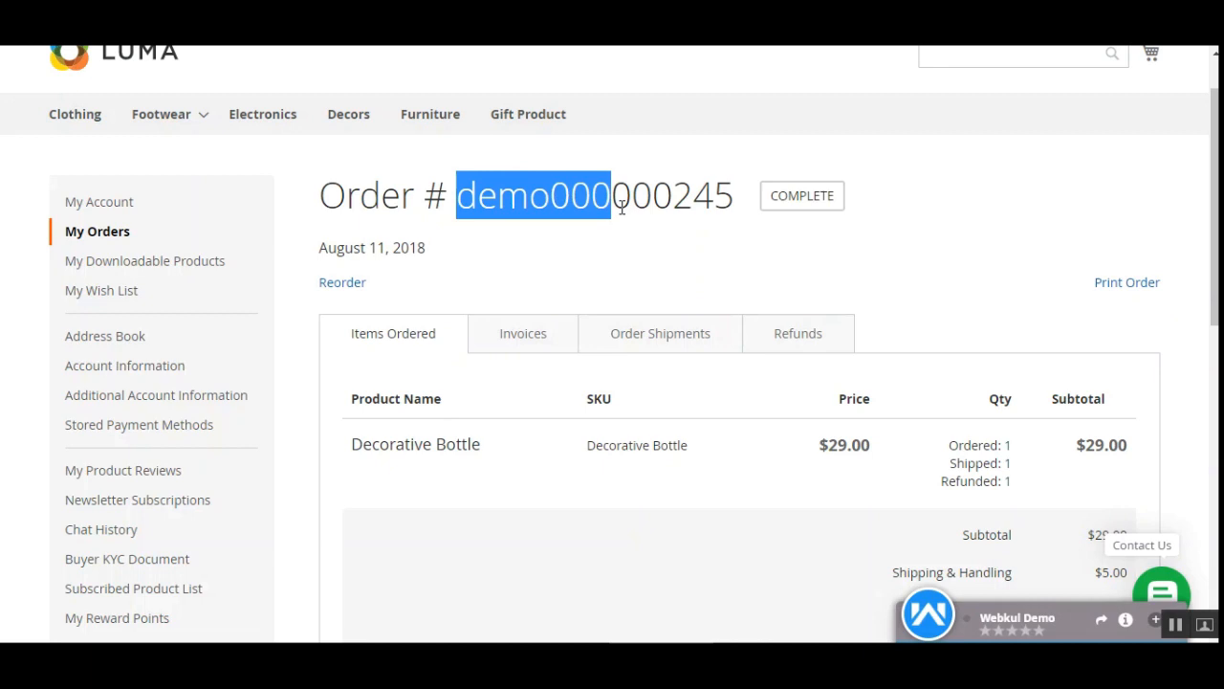
click(576, 266)
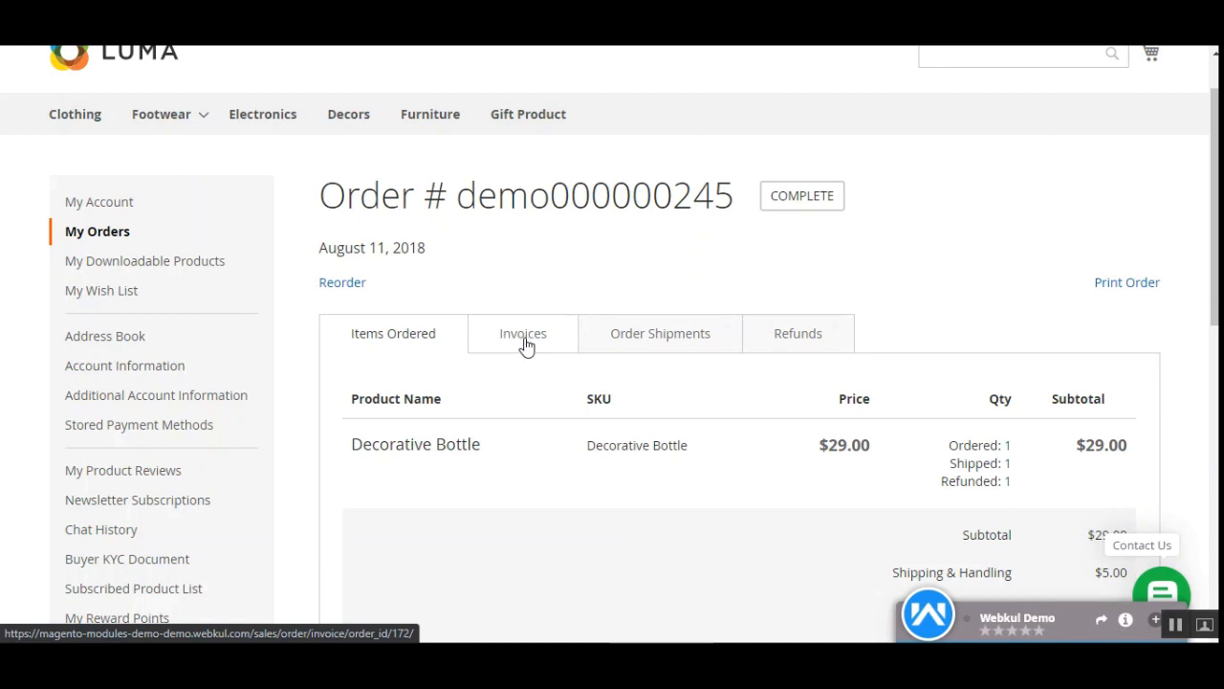
Check the invoice number and the shipment number of the Decorative Bottle order
click(527, 346)
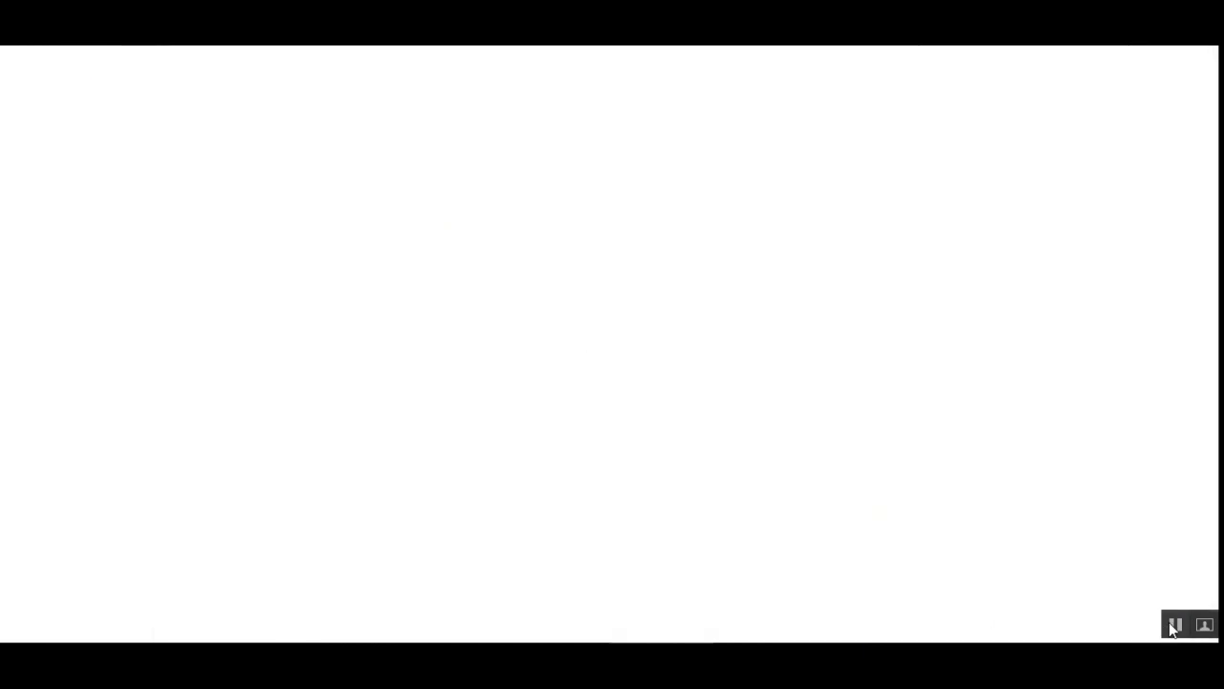
drag(421, 488, 498, 480)
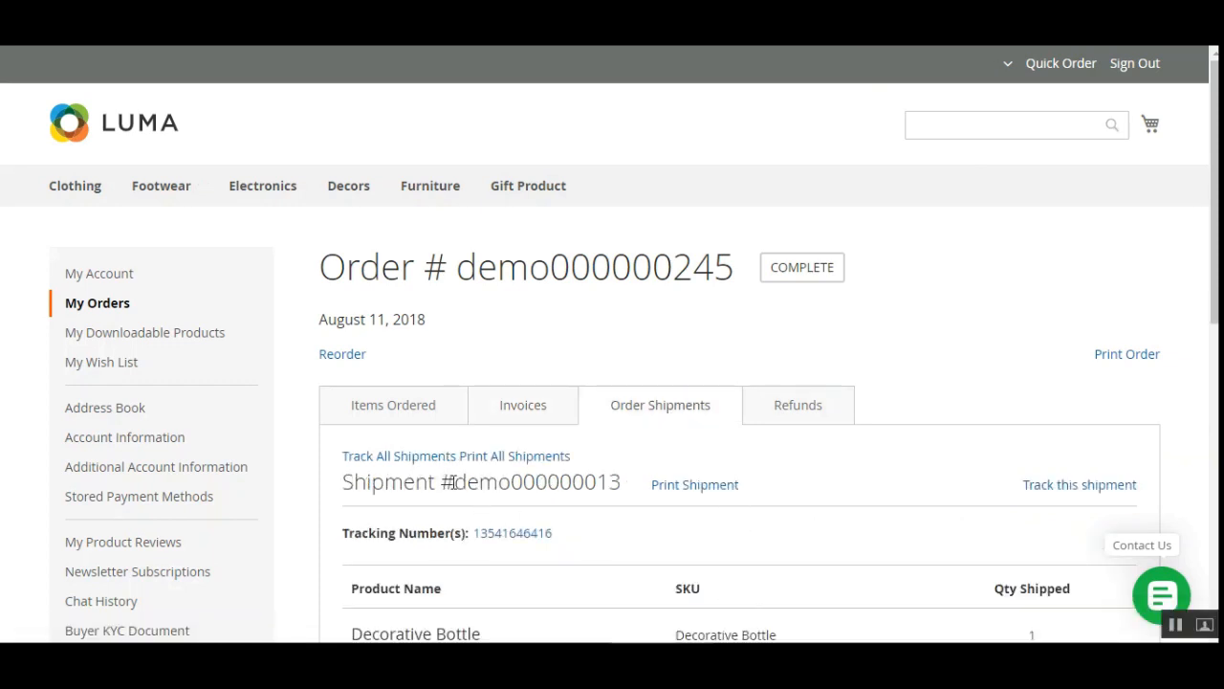
drag(441, 482, 552, 482)
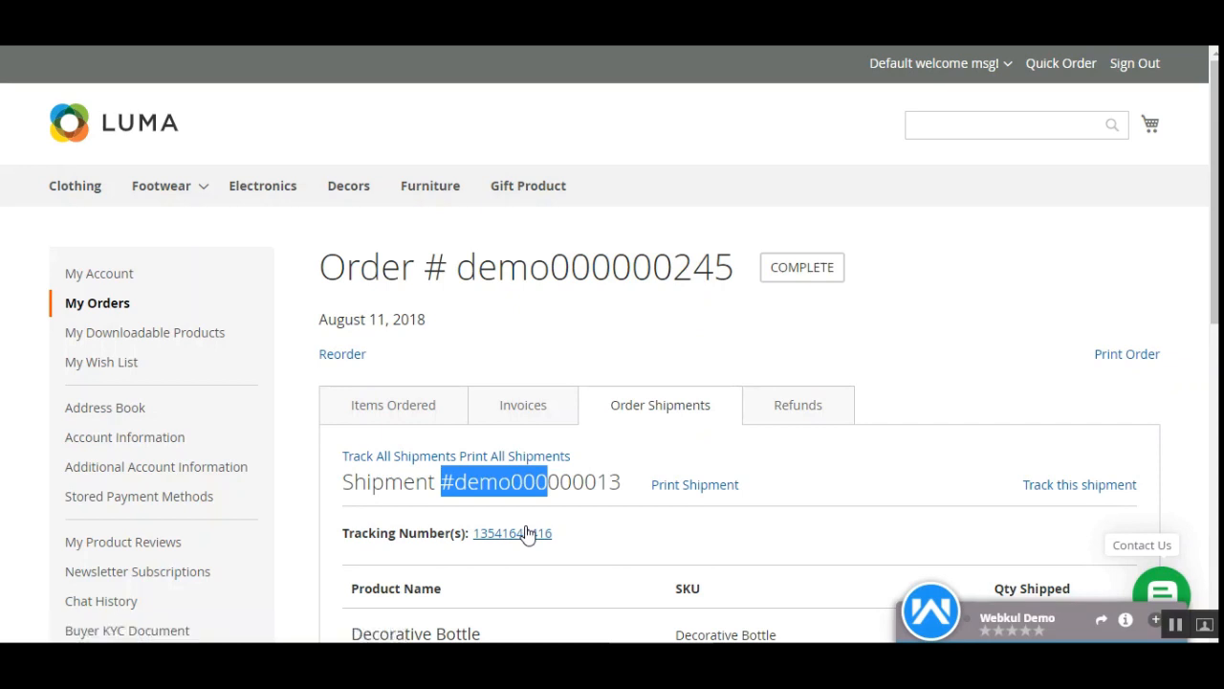
View the refunds of the Decorative Bottle order and check the refund number
click(808, 406)
scroll(847, 405, down, 1)
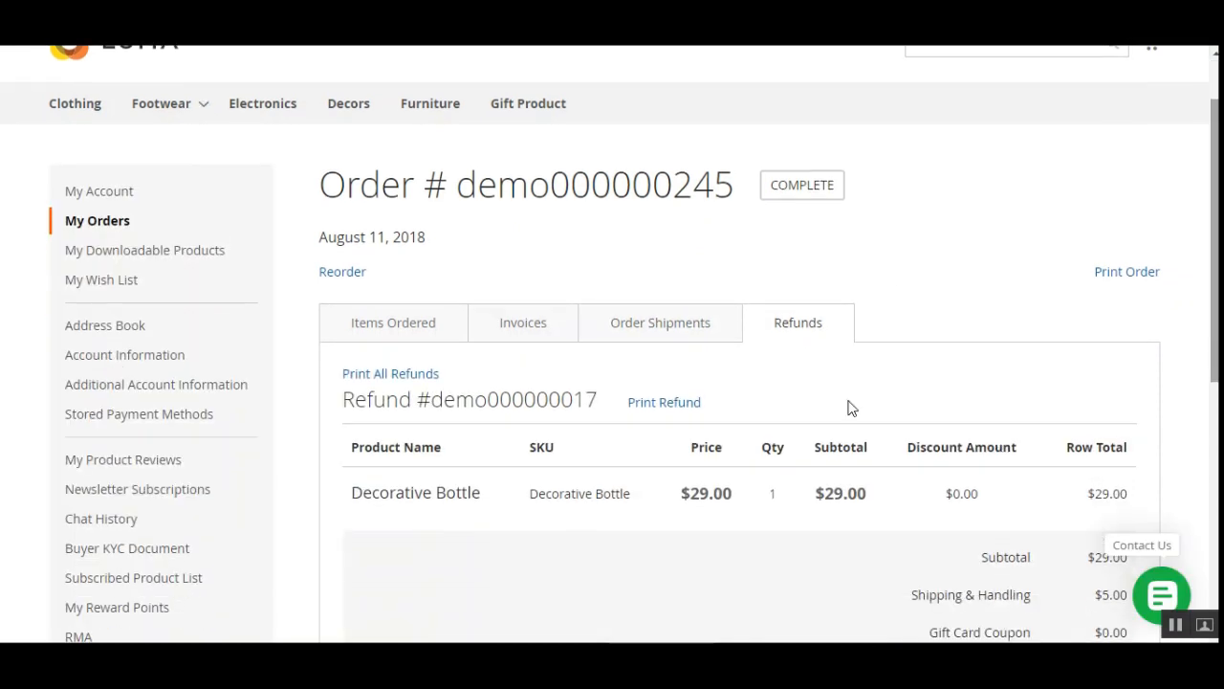
drag(418, 398, 515, 396)
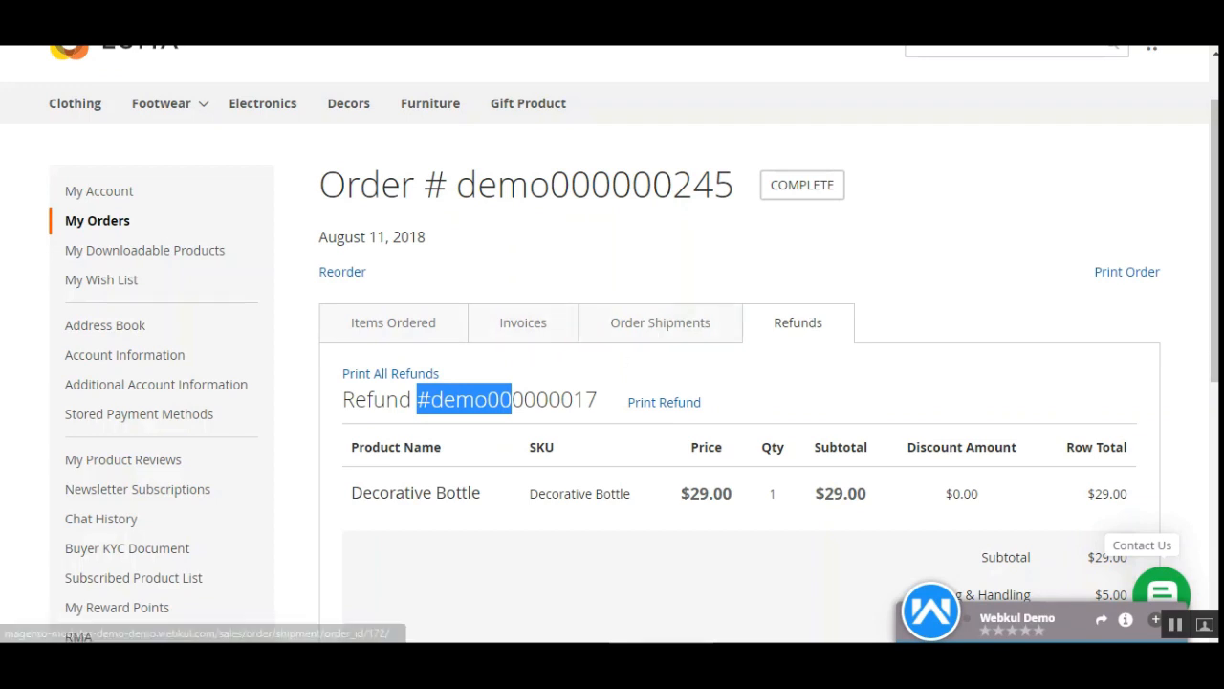
scroll(612, 344, up, 1)
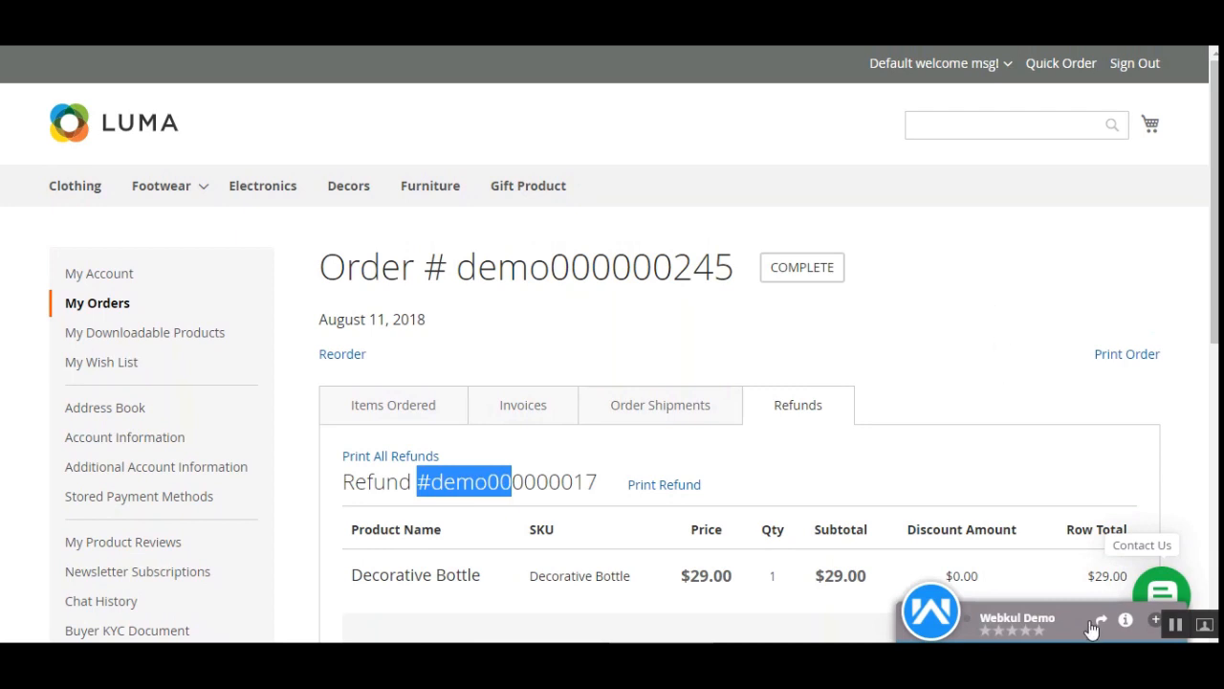
click(1176, 625)
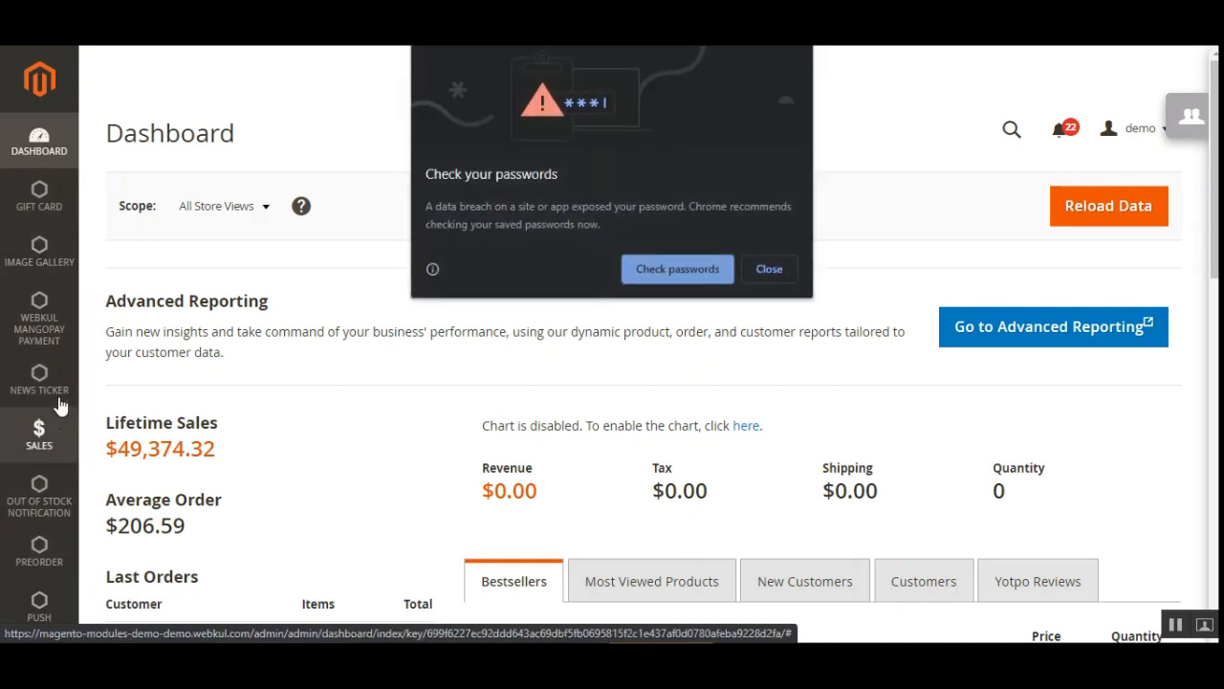
Dismiss the password warning and open the newest order in the admin sales orders to check its order number
click(773, 268)
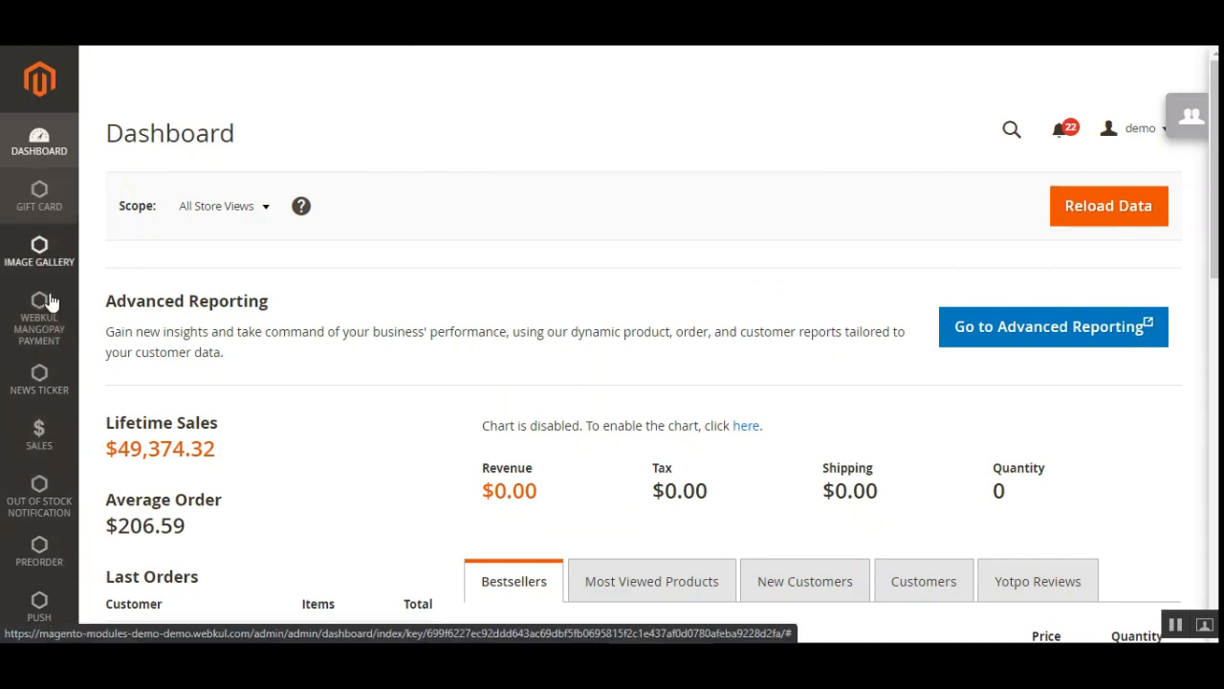
click(39, 430)
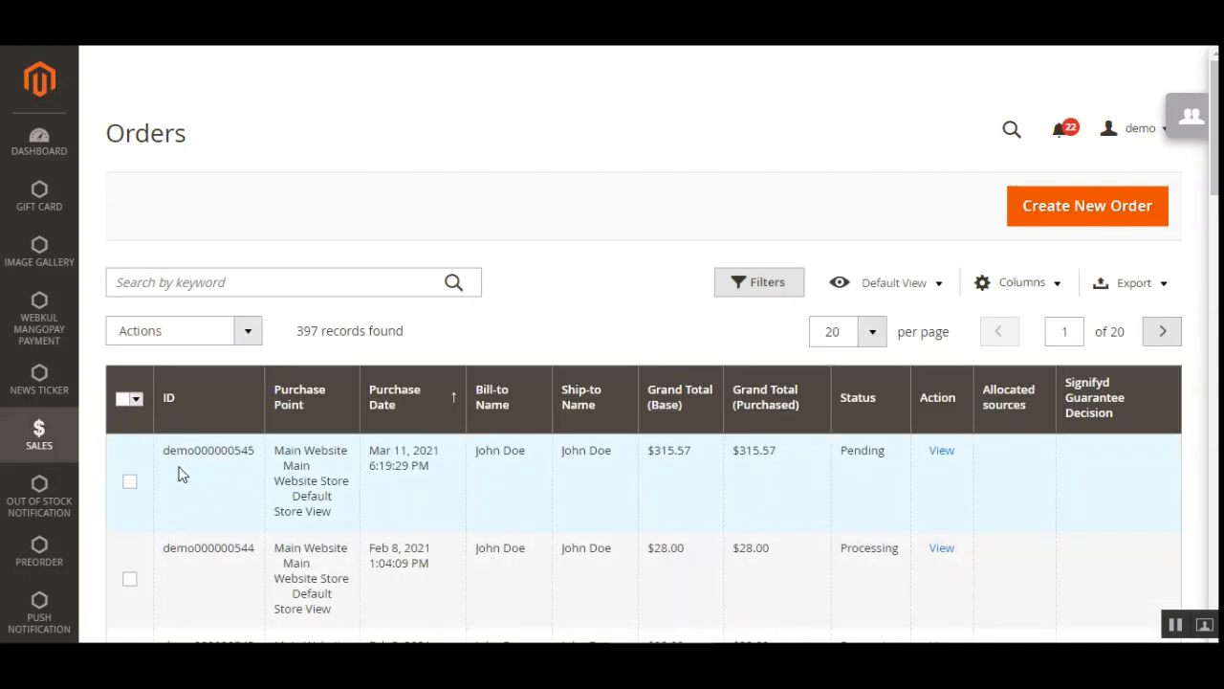
drag(167, 450, 222, 454)
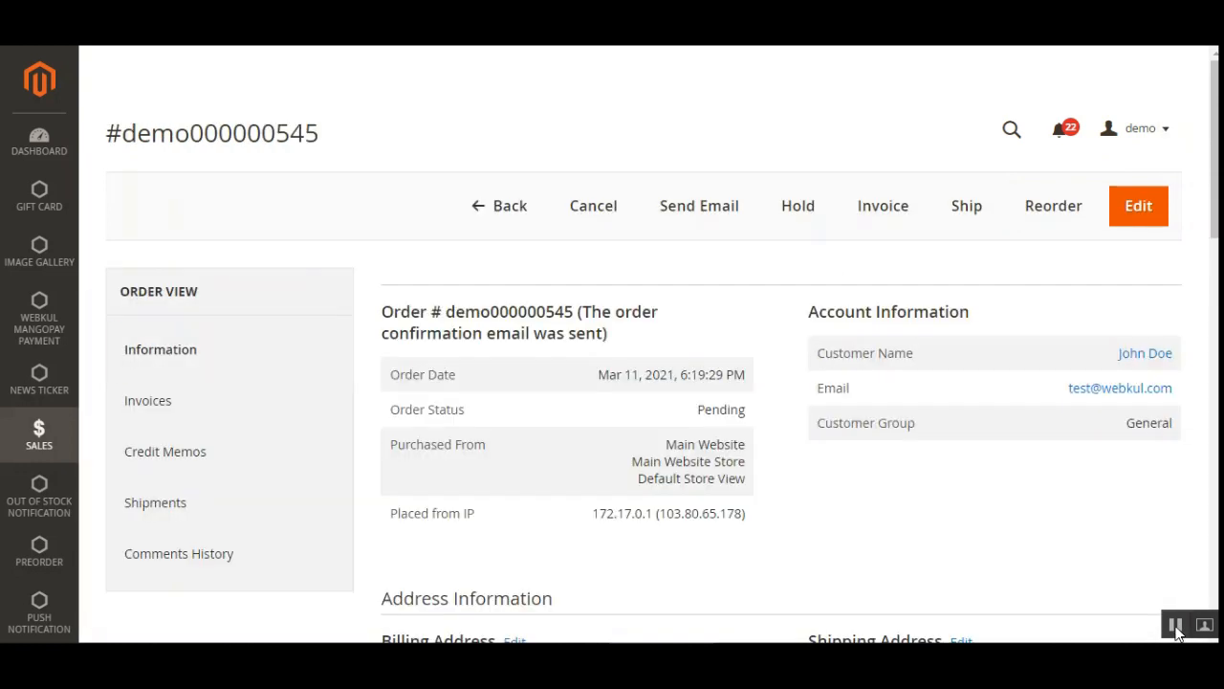
drag(446, 312, 582, 312)
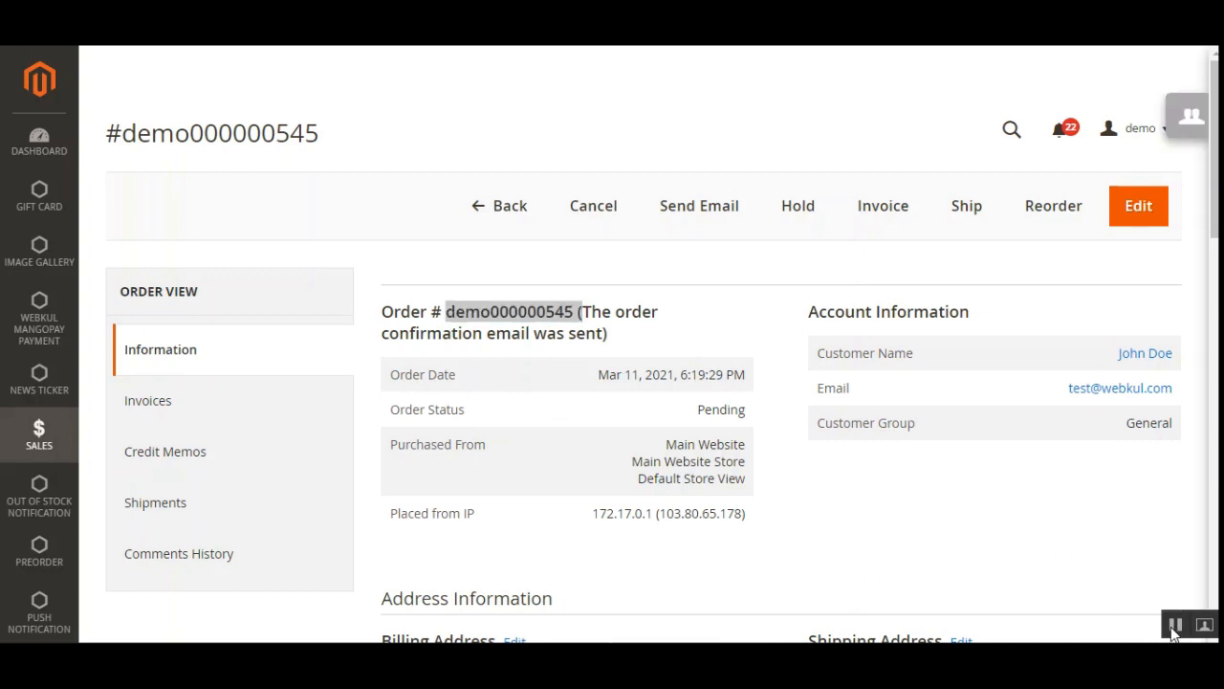
Sort the admin sales invoices by invoice number in descending order and open the first invoice
click(55, 428)
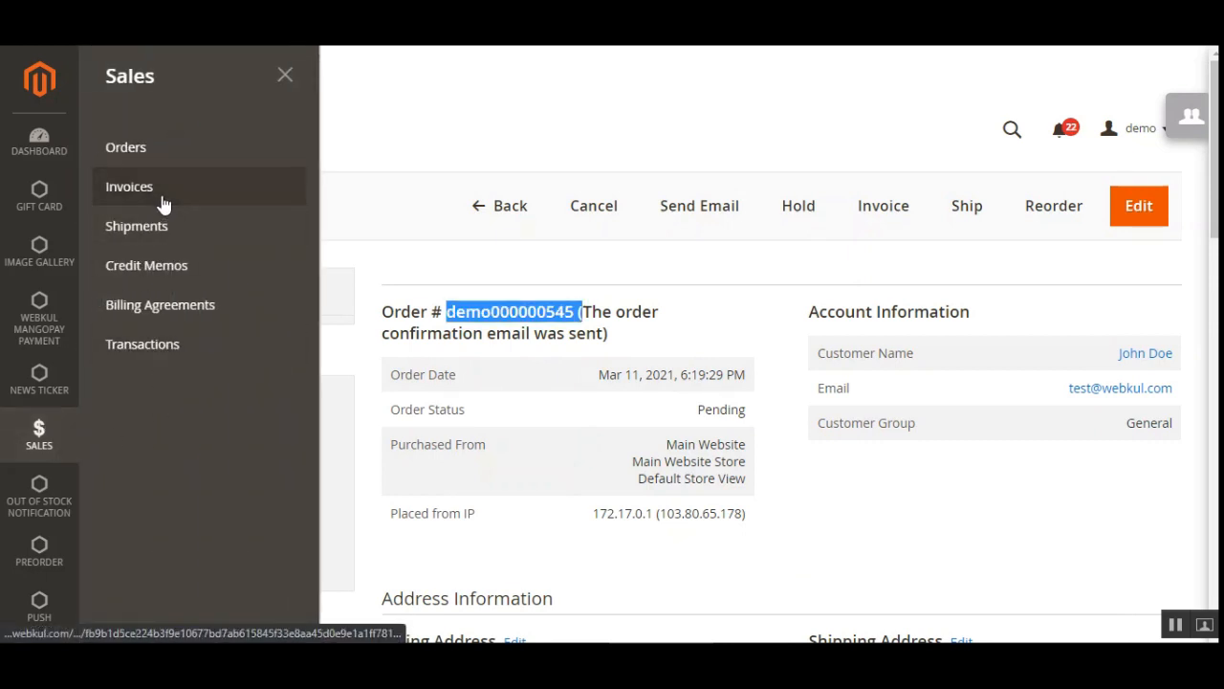
click(153, 206)
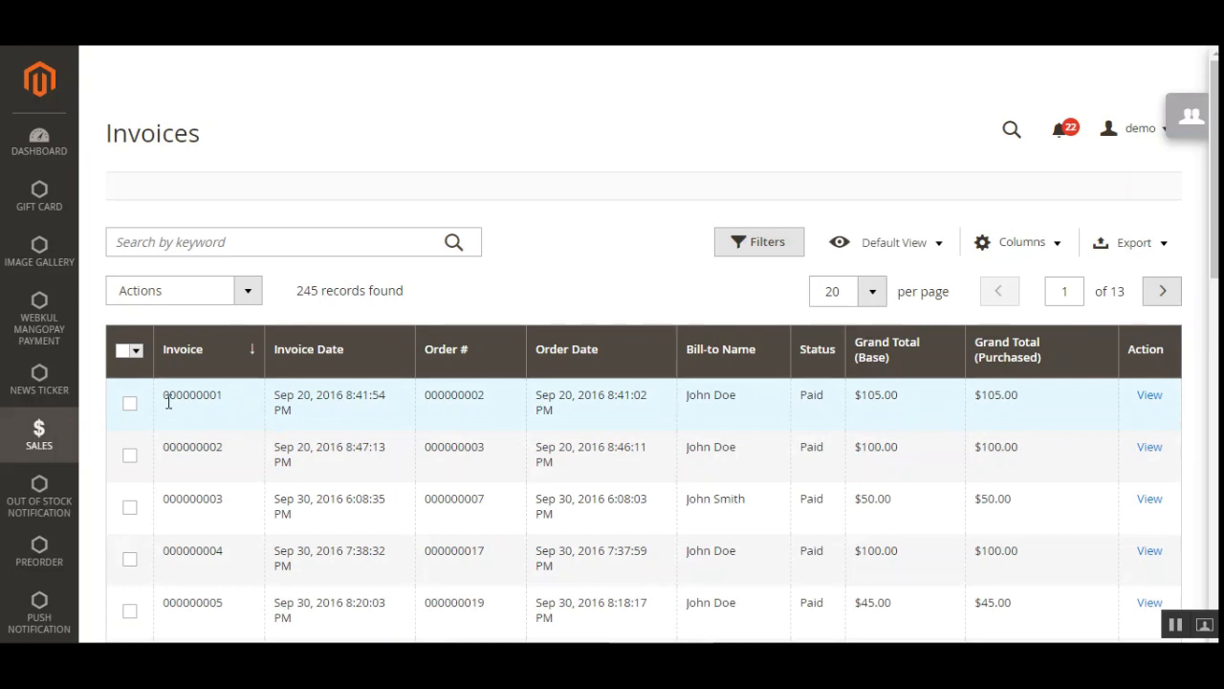
drag(164, 395, 206, 395)
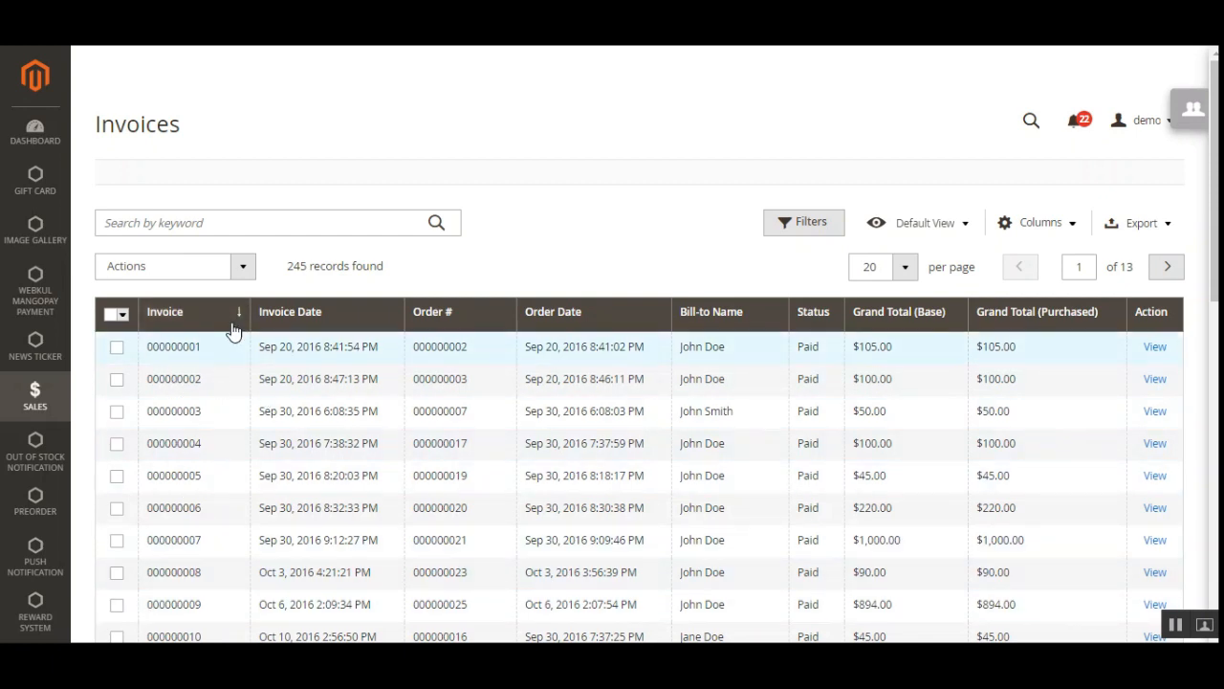
click(240, 318)
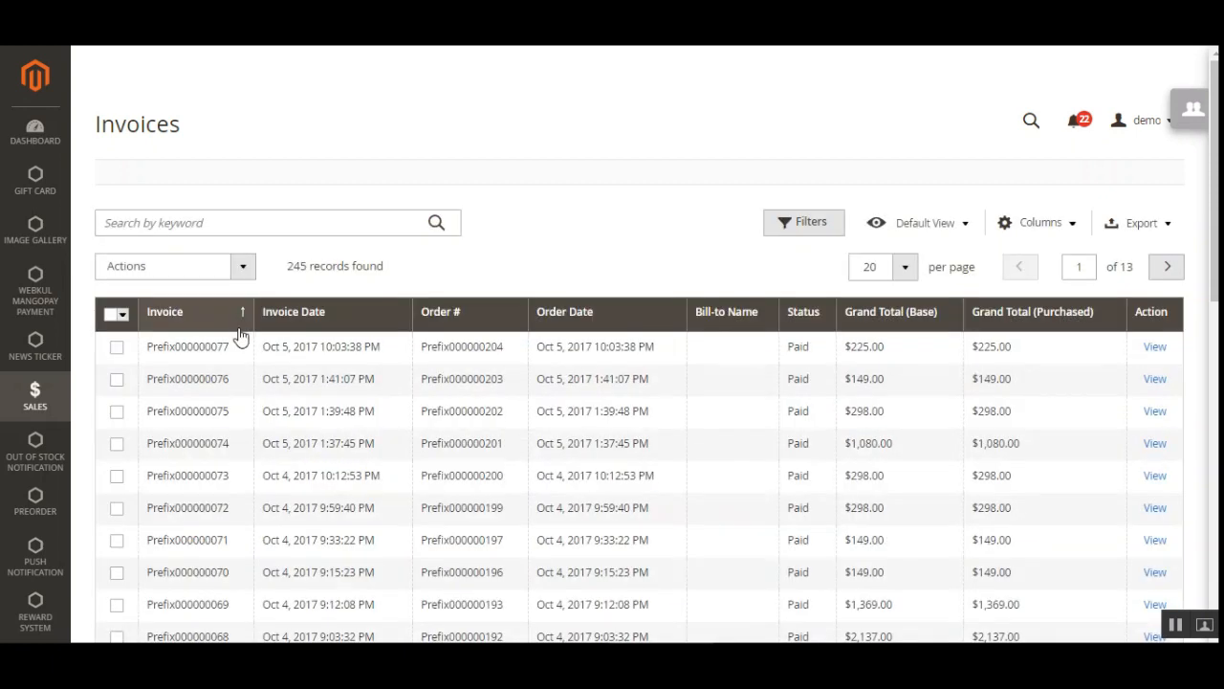
click(175, 347)
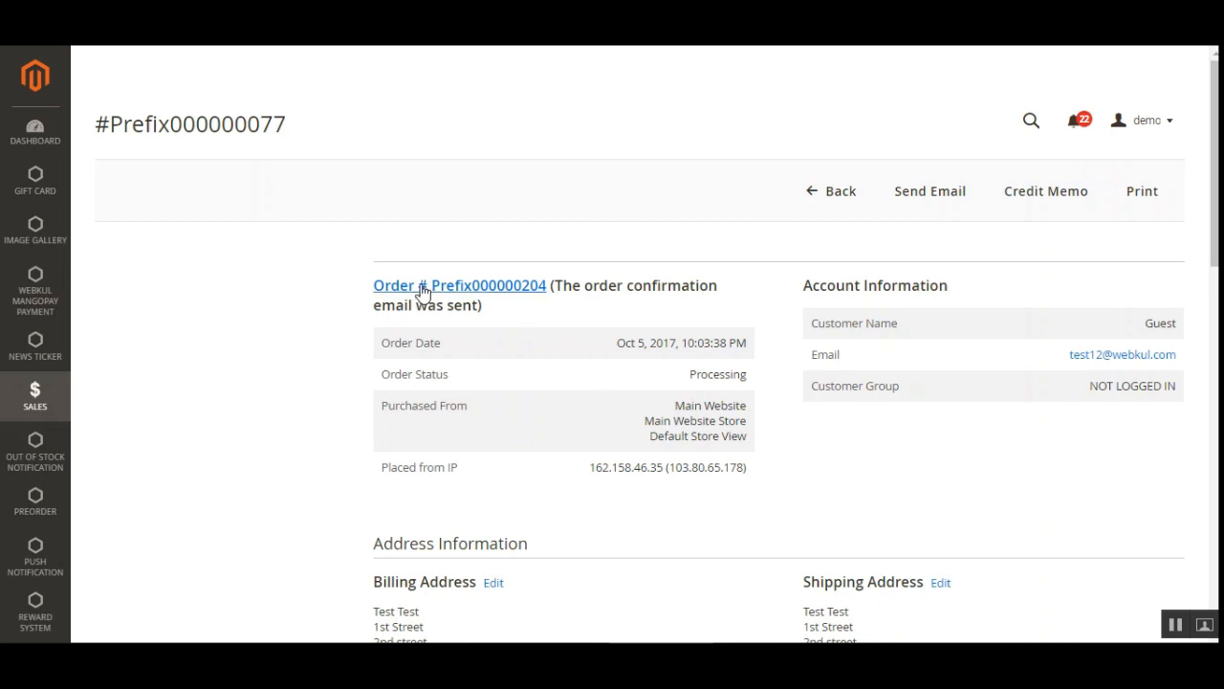
Check the prefix of the related order number and of the invoice number on the opened invoice
drag(389, 276, 495, 285)
click(287, 163)
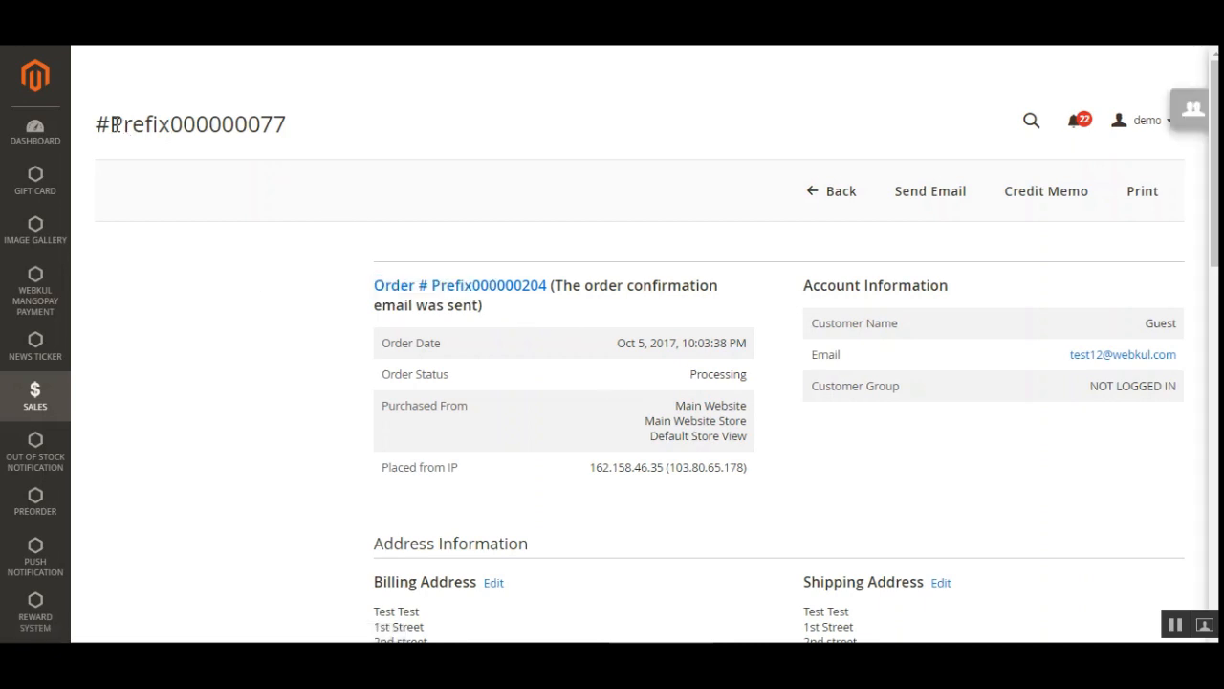
drag(99, 125, 174, 124)
click(256, 260)
Sort the admin sales shipments by shipment number in descending order and open the first shipment
click(35, 400)
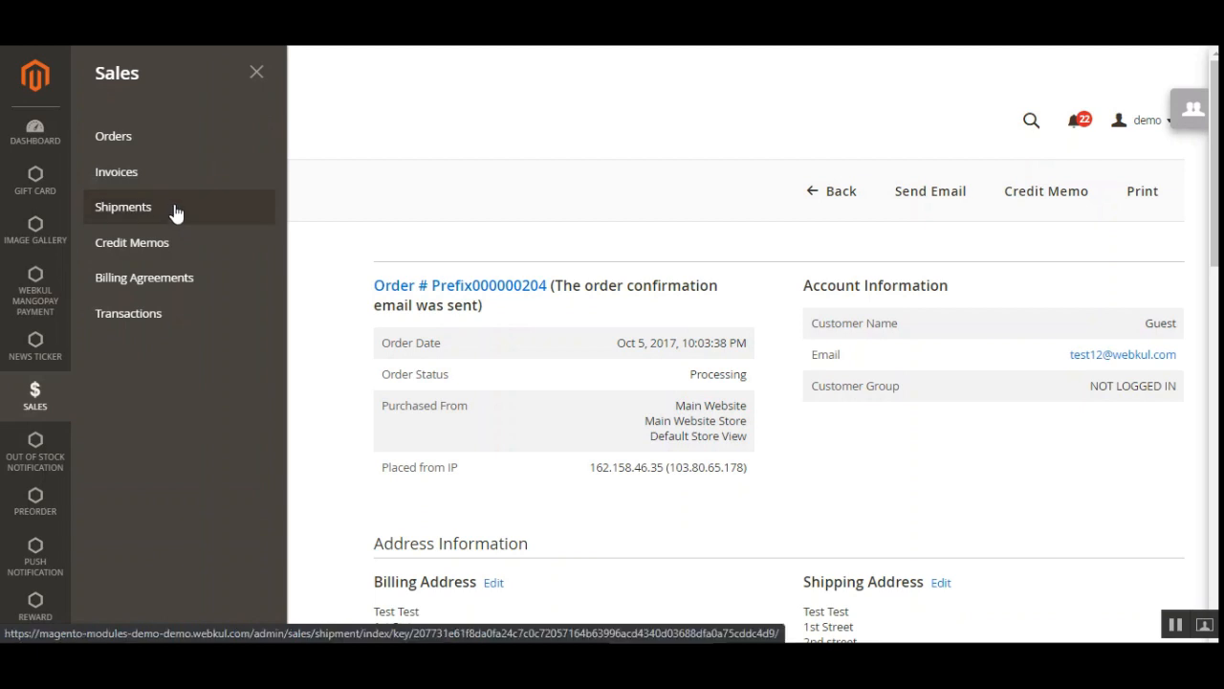
click(175, 213)
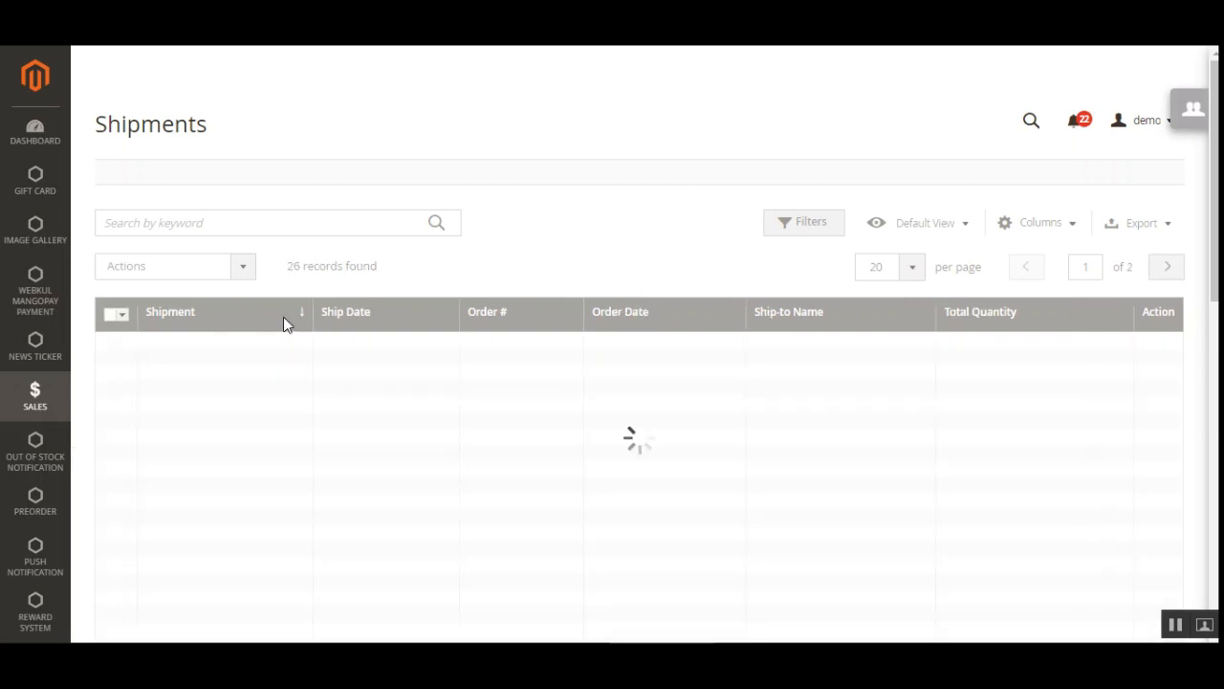
click(278, 318)
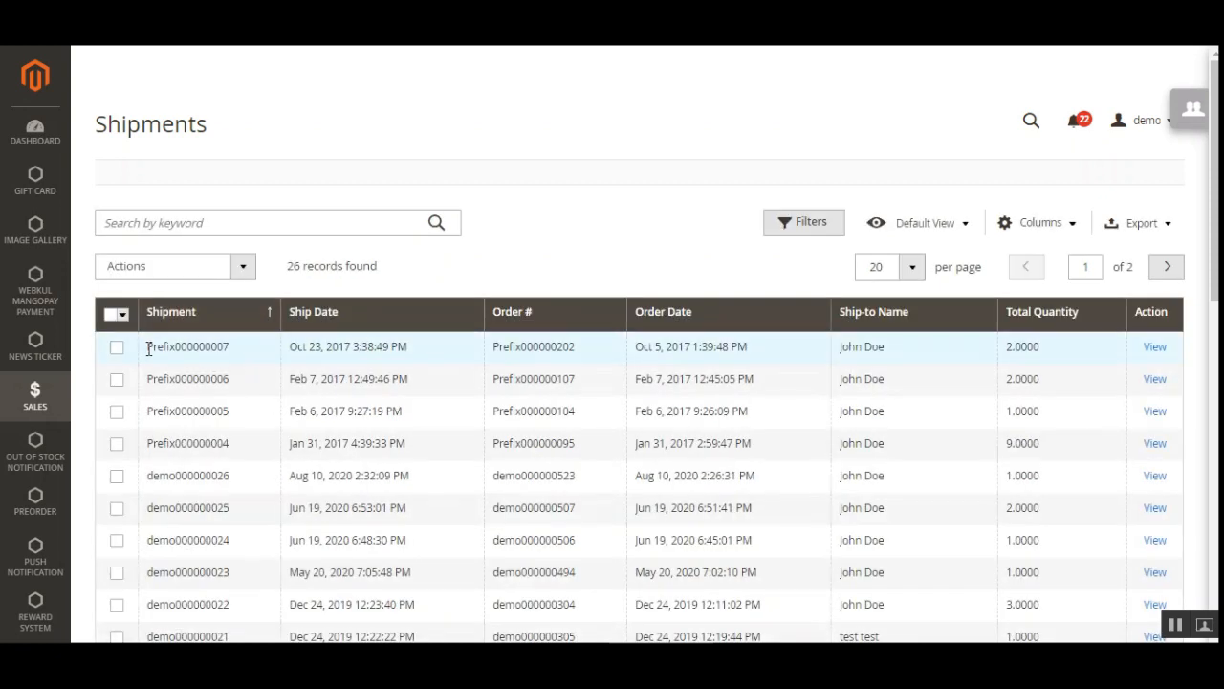
drag(148, 349, 177, 350)
click(181, 349)
click(180, 353)
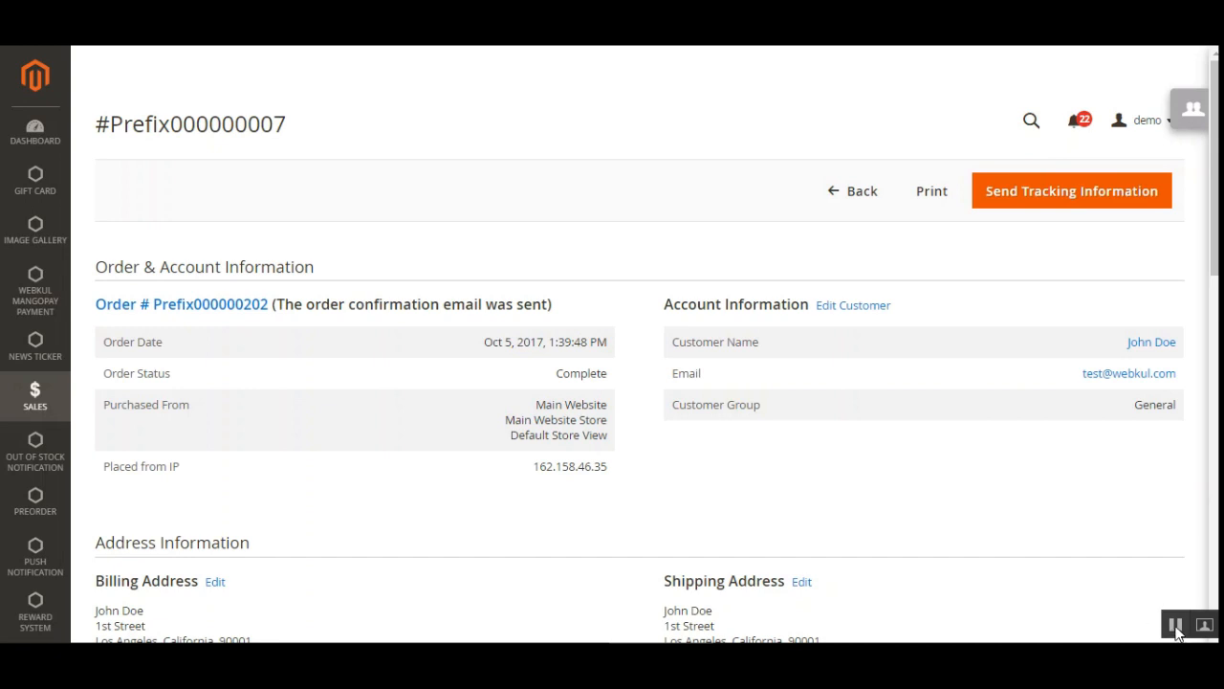
Open the Add Prefix settings of the Webkul section in the store configuration
click(38, 399)
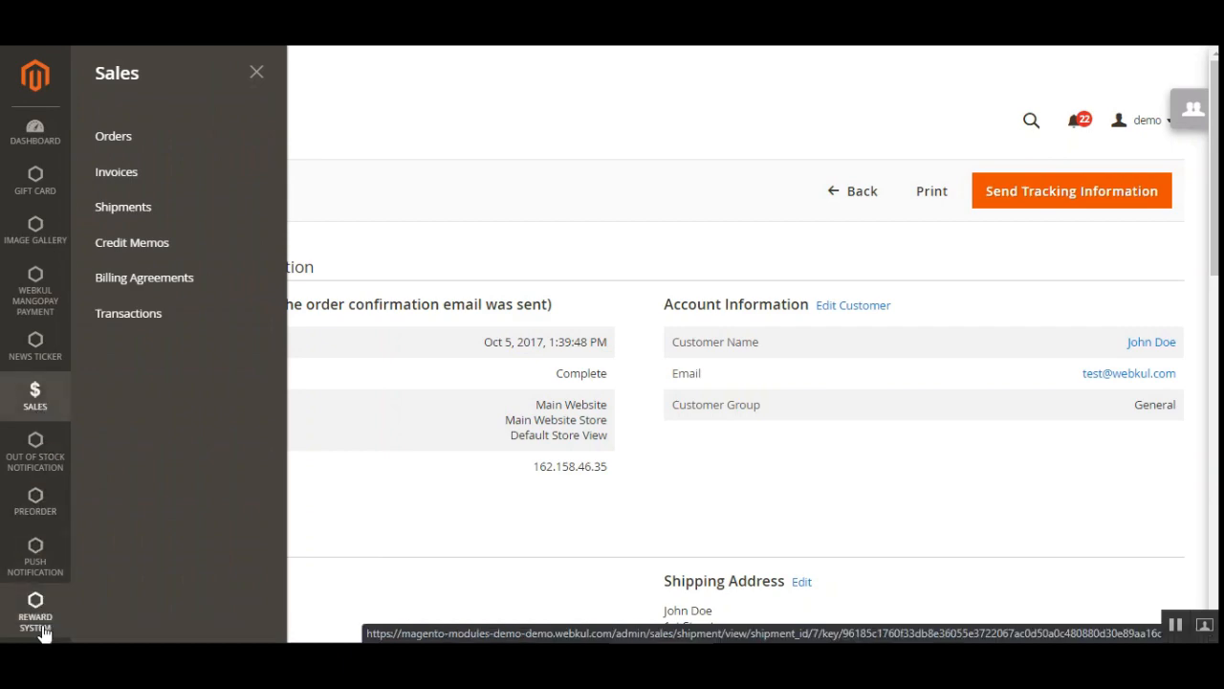
scroll(38, 584, down, 10)
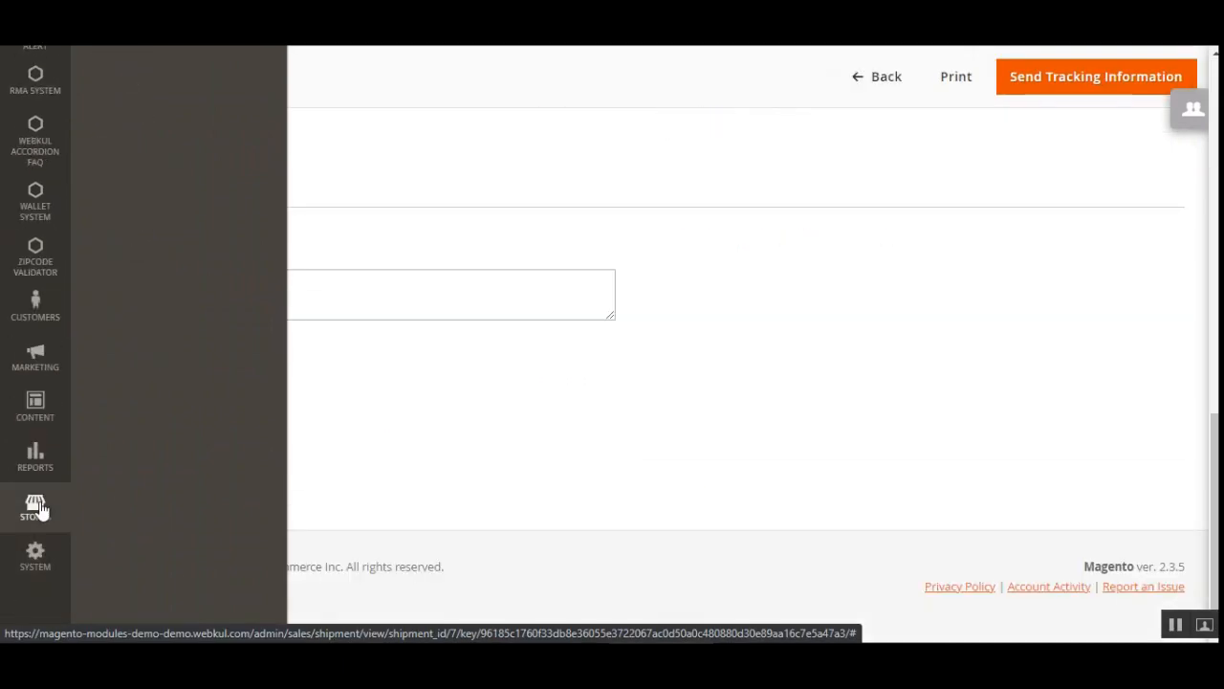
click(37, 508)
scroll(153, 402, up, 4)
scroll(159, 442, up, 5)
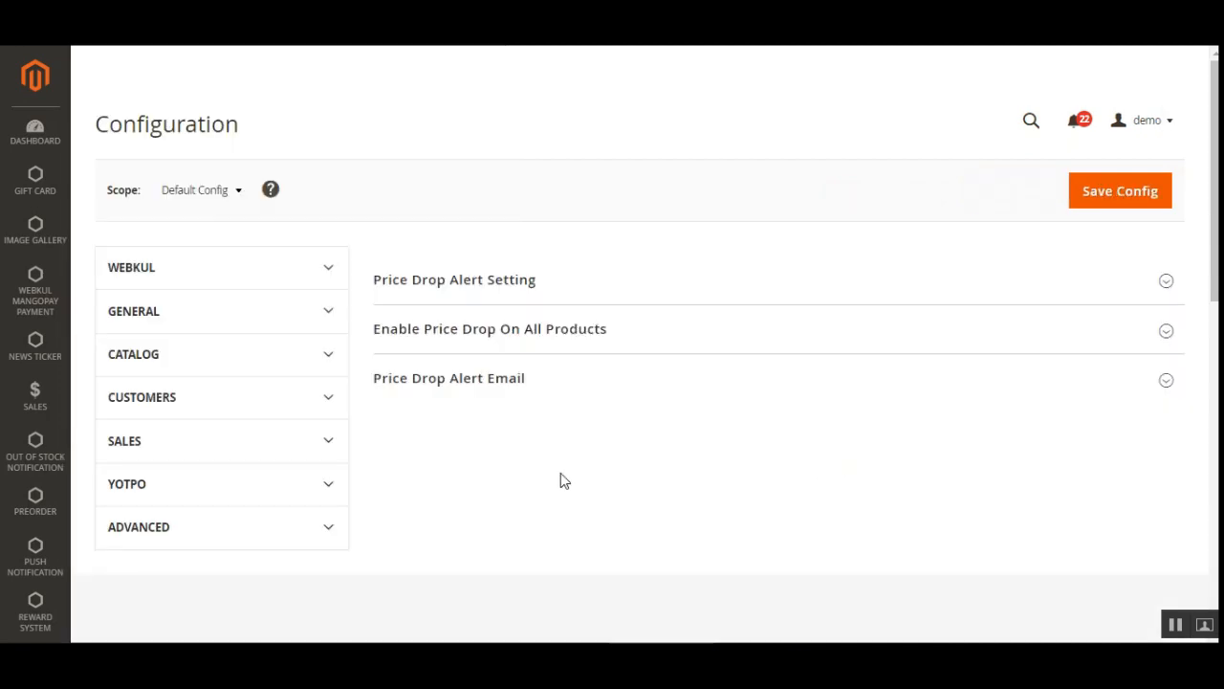
click(335, 272)
click(335, 272)
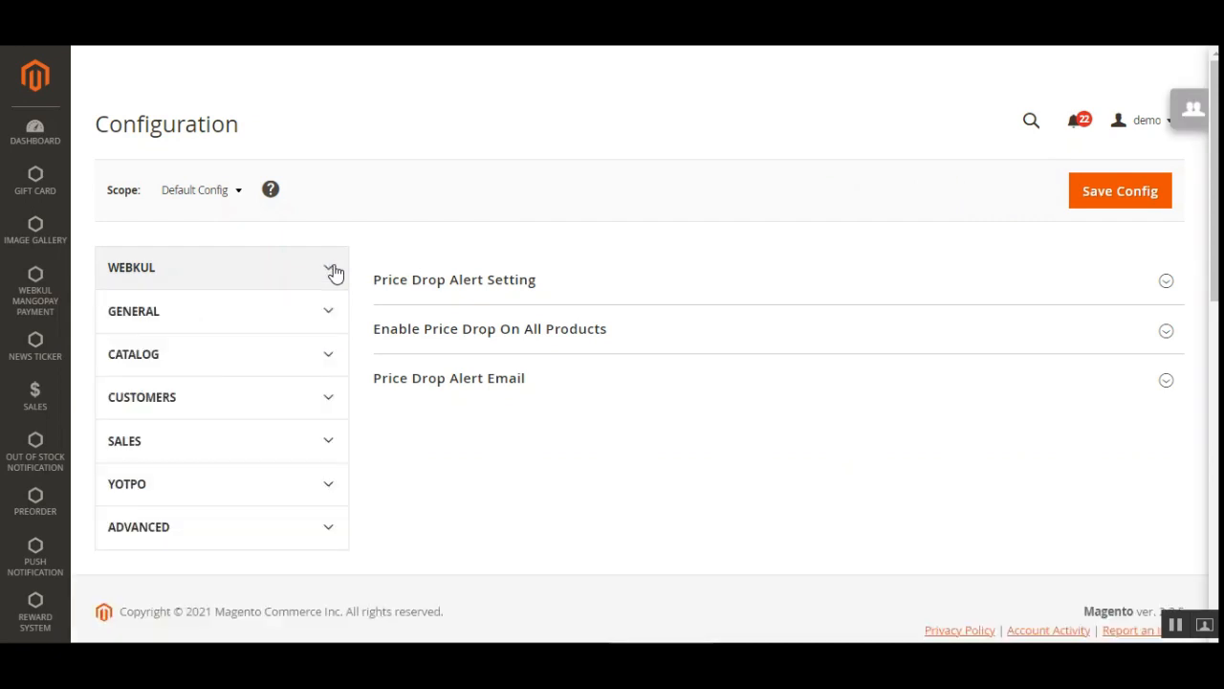
click(335, 272)
scroll(612, 344, down, 1)
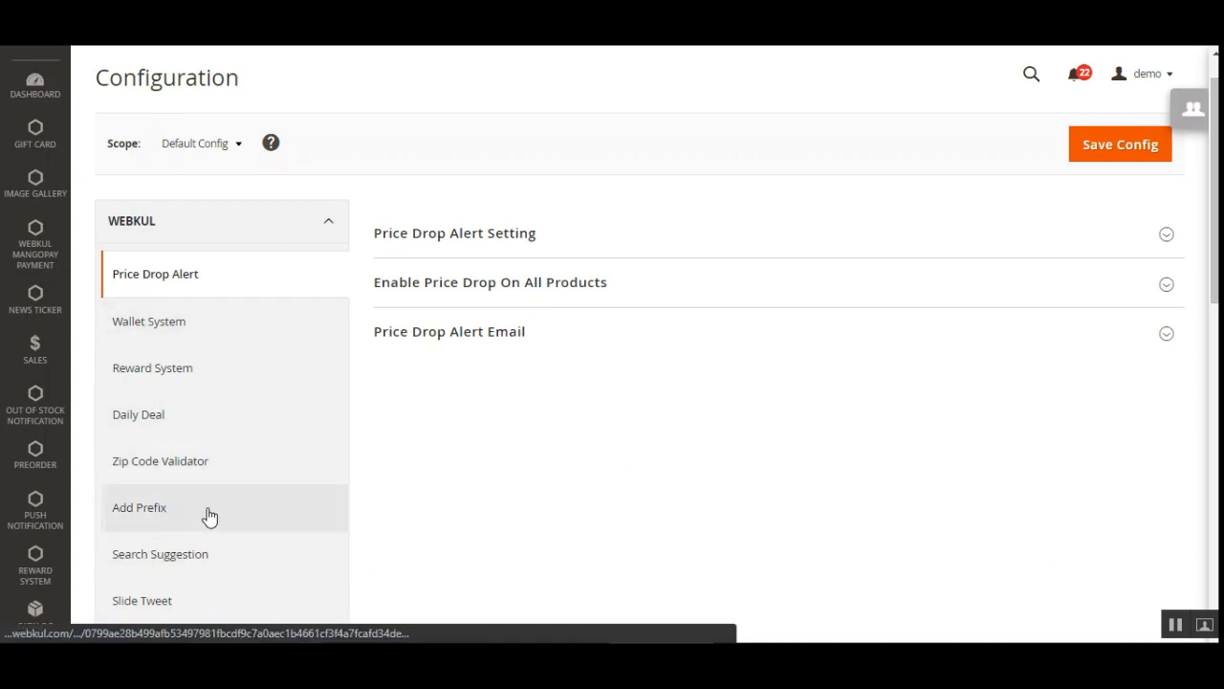
click(165, 512)
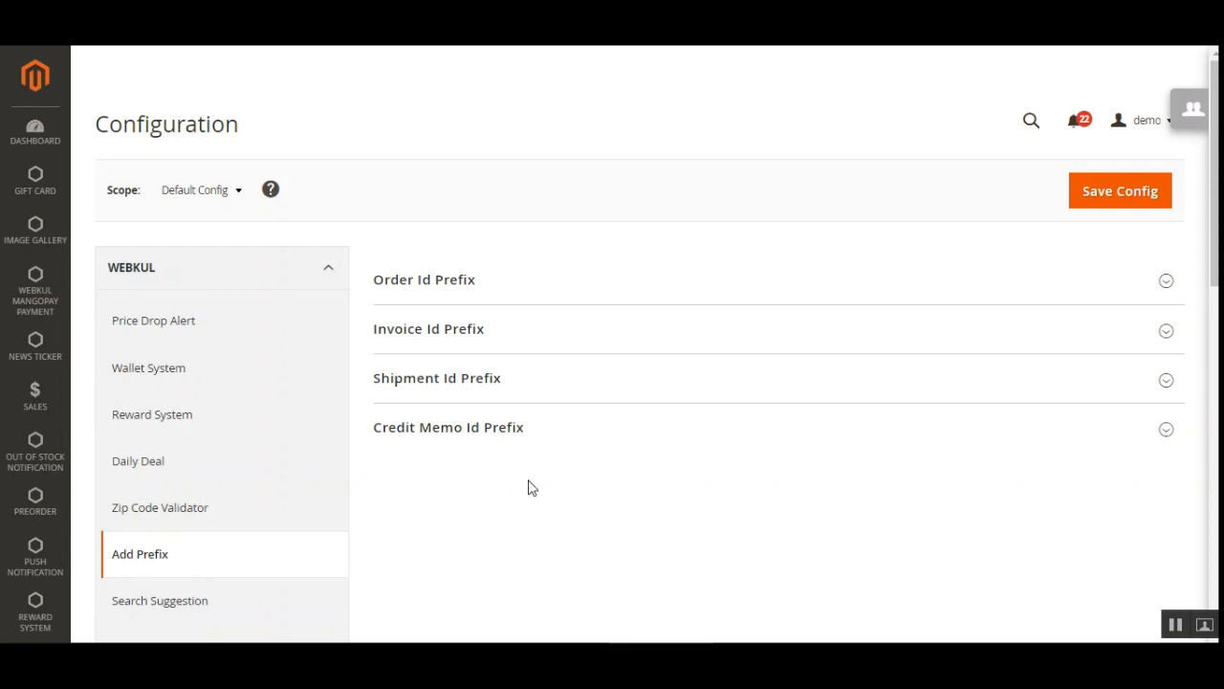
Expand the order, invoice, shipment and credit memo ID prefix settings and examine the prefix entered in each
click(445, 286)
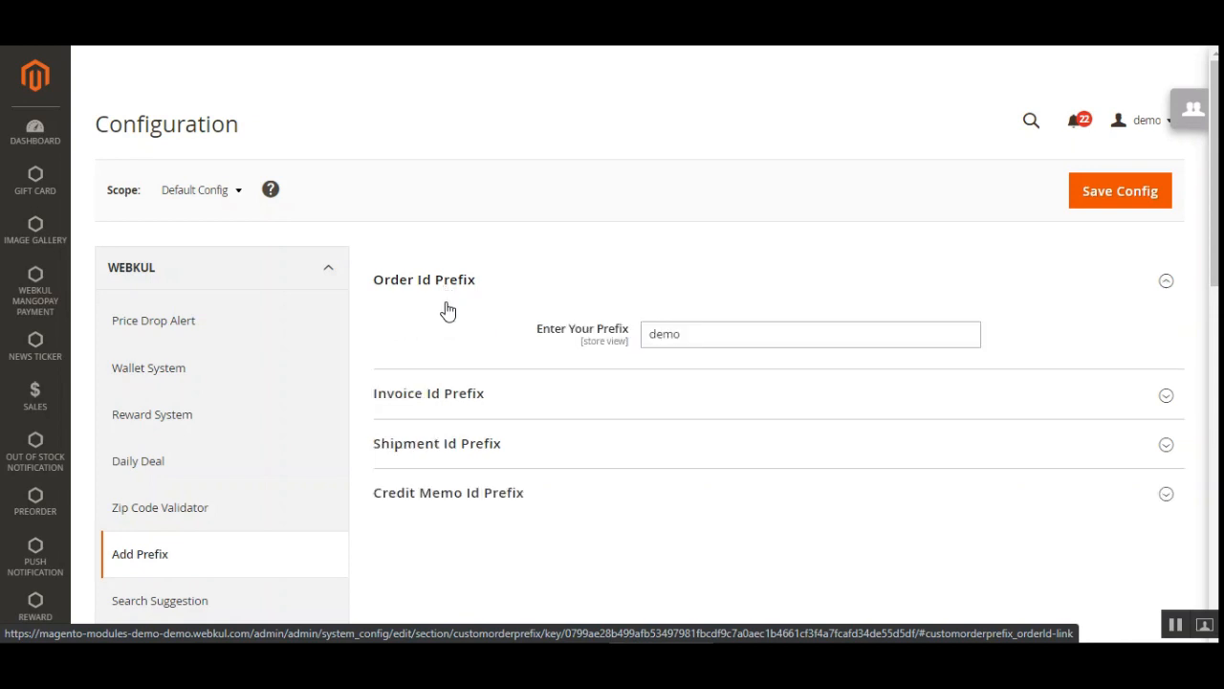
double_click(686, 335)
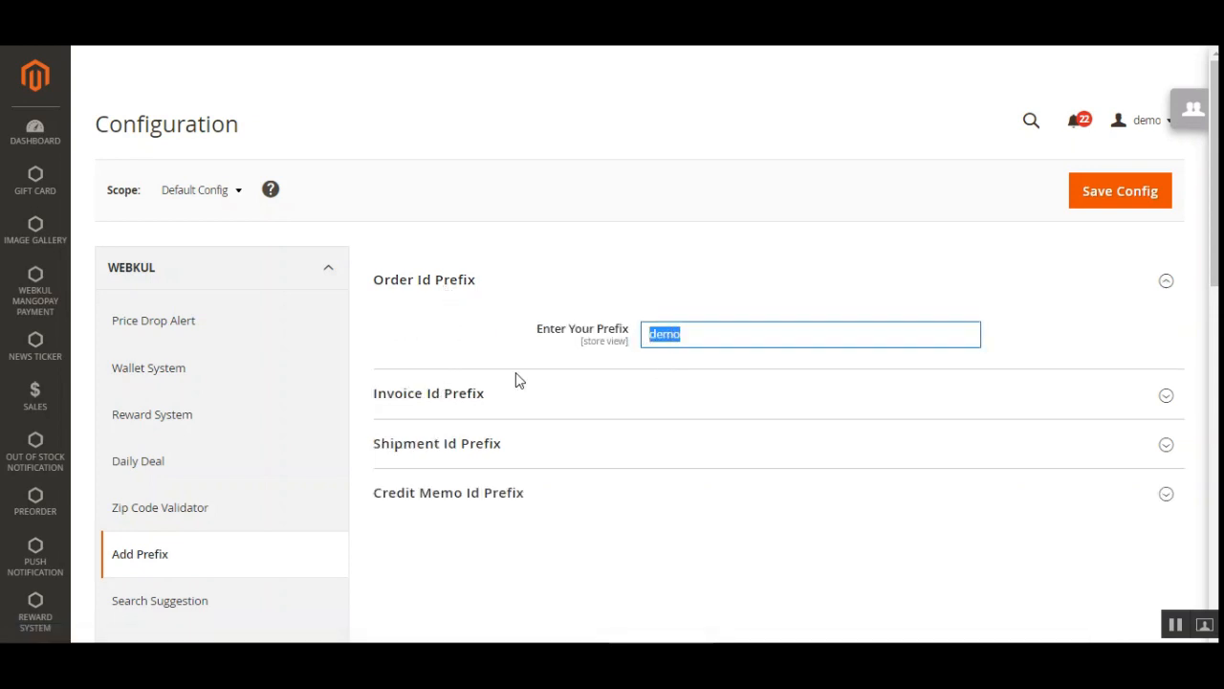
click(446, 400)
double_click(695, 447)
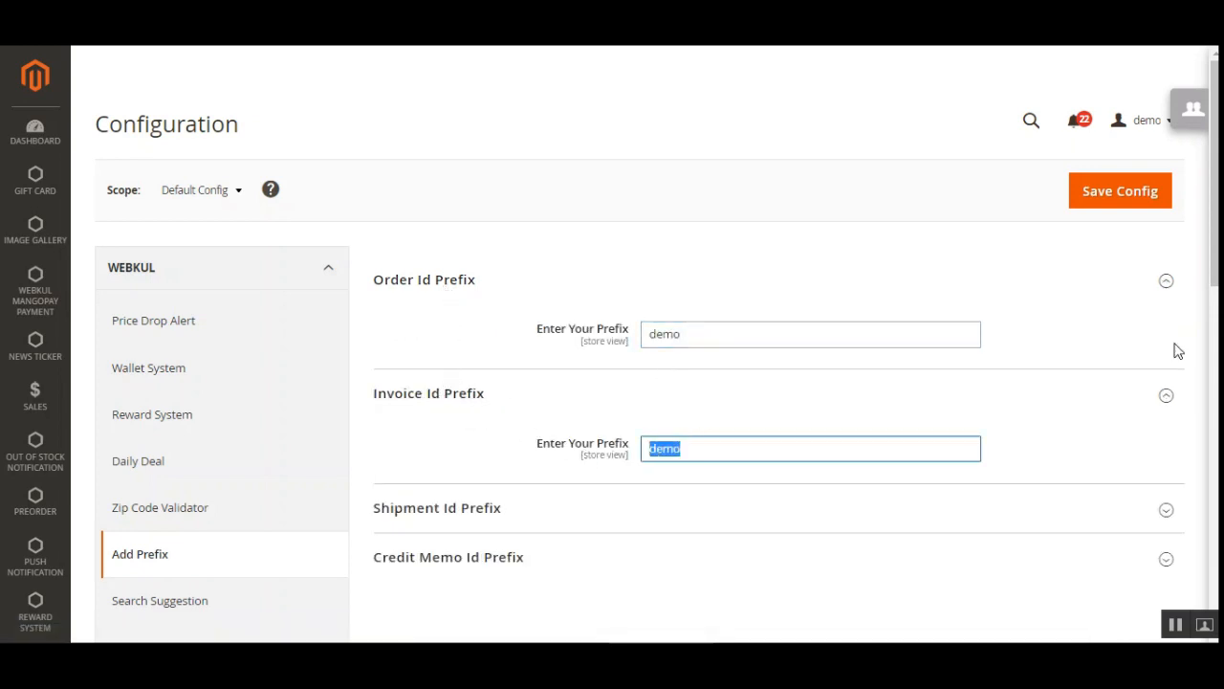
scroll(790, 380, down, 2)
click(486, 287)
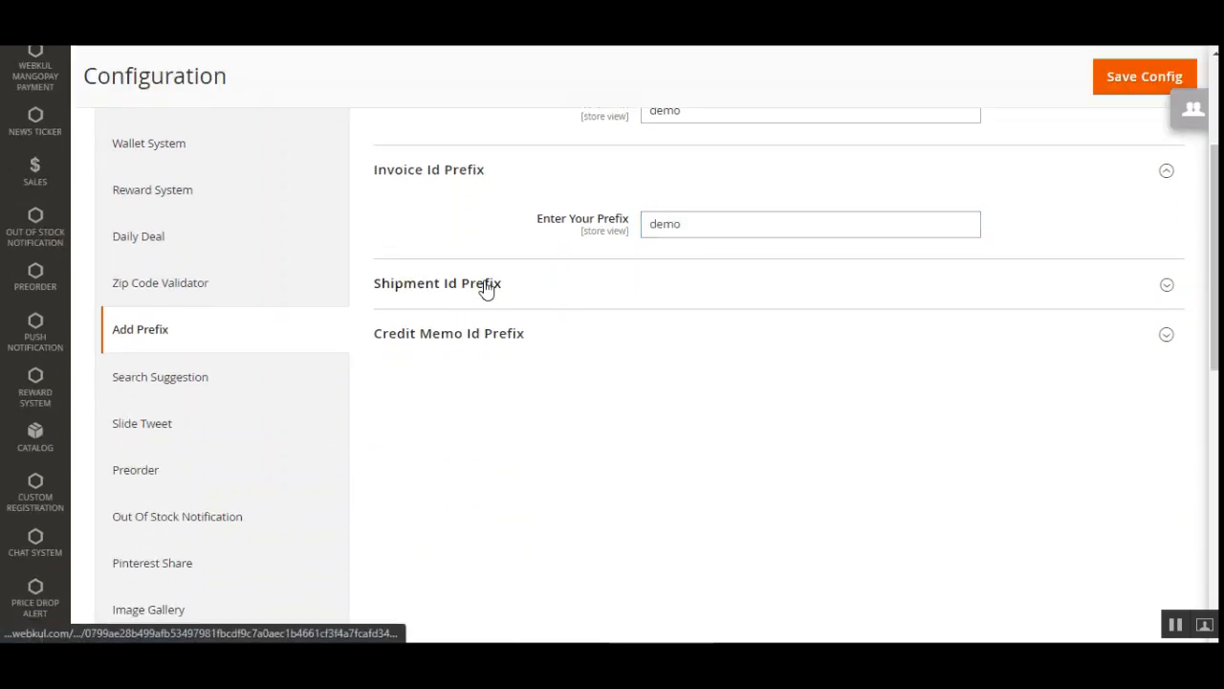
double_click(669, 338)
click(425, 400)
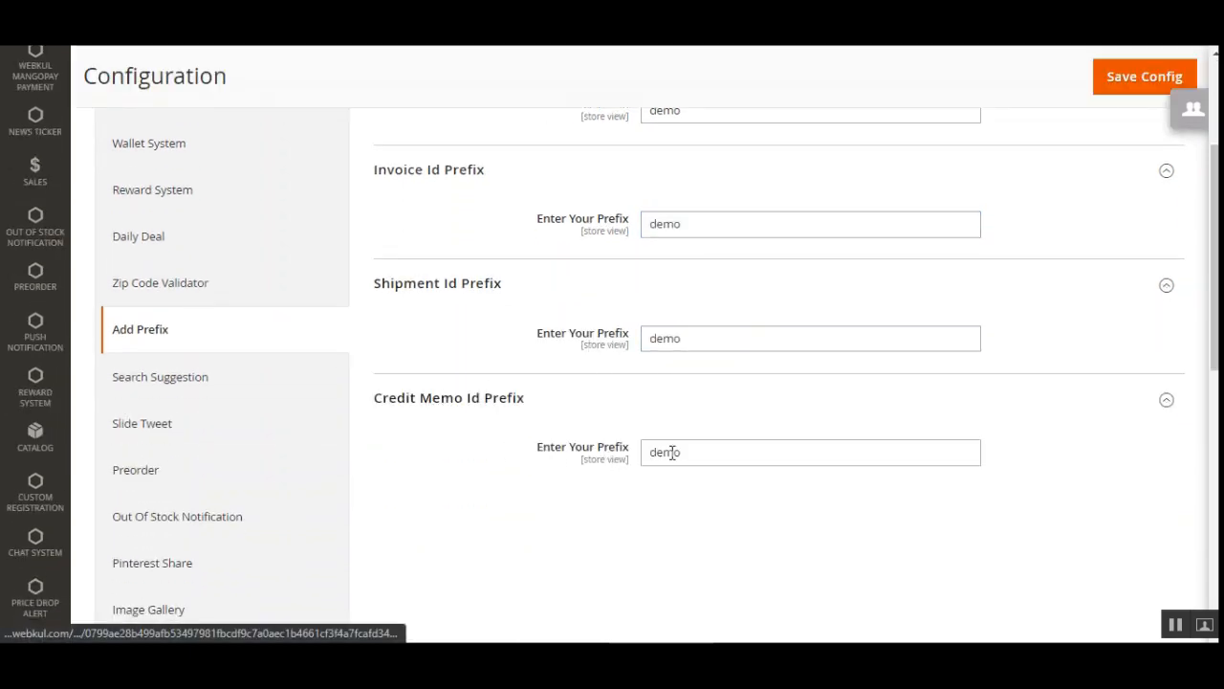
double_click(672, 452)
scroll(779, 339, up, 3)
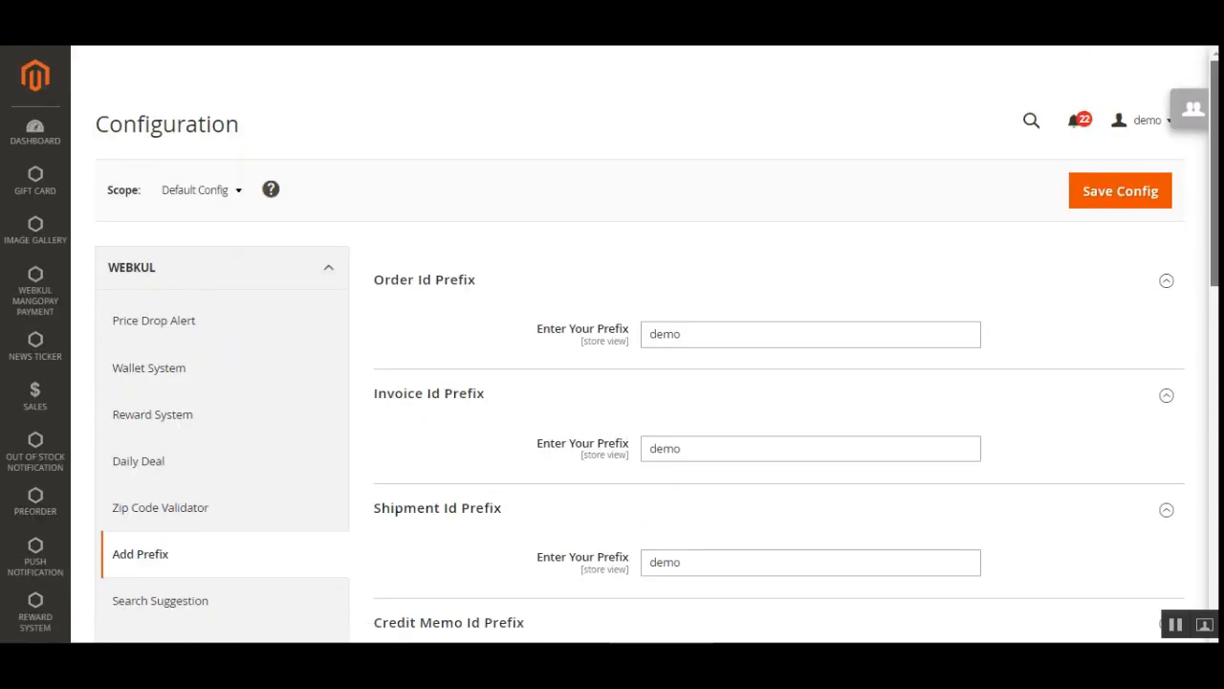
scroll(404, 358, down, 1)
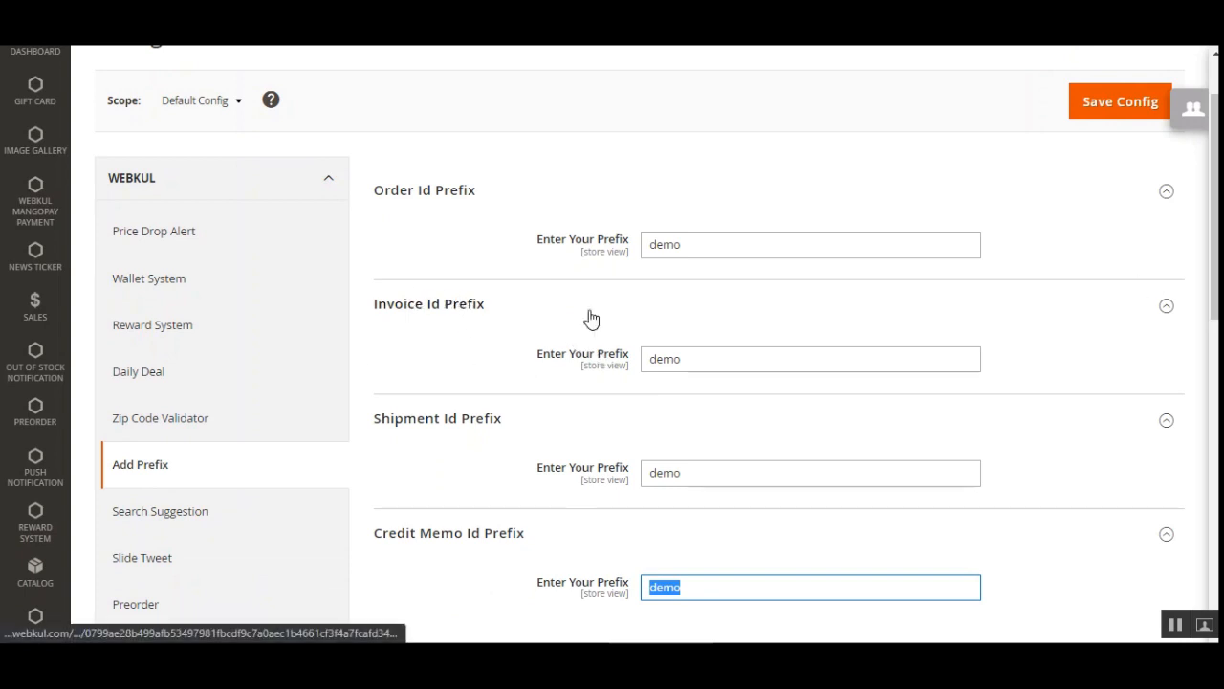
Set the order ID prefix to demo1, the invoice ID prefix to demo2 and the shipment ID prefix to demo3, and save the configuration
click(702, 243)
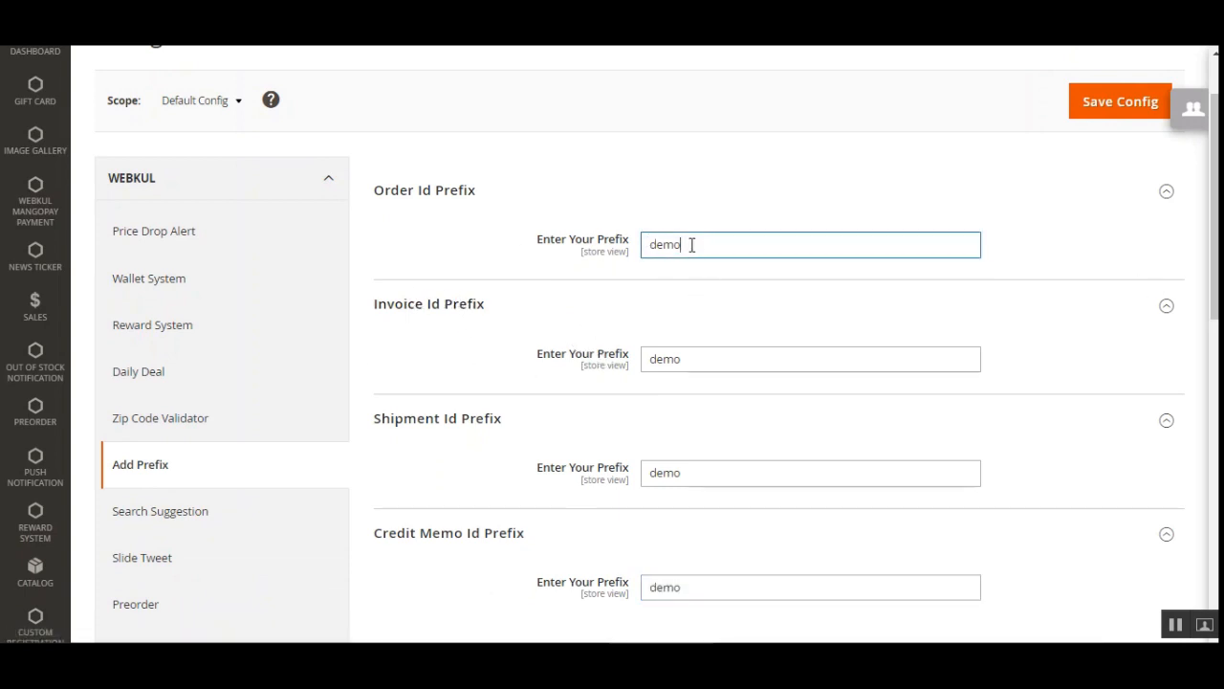
text(1)
click(701, 362)
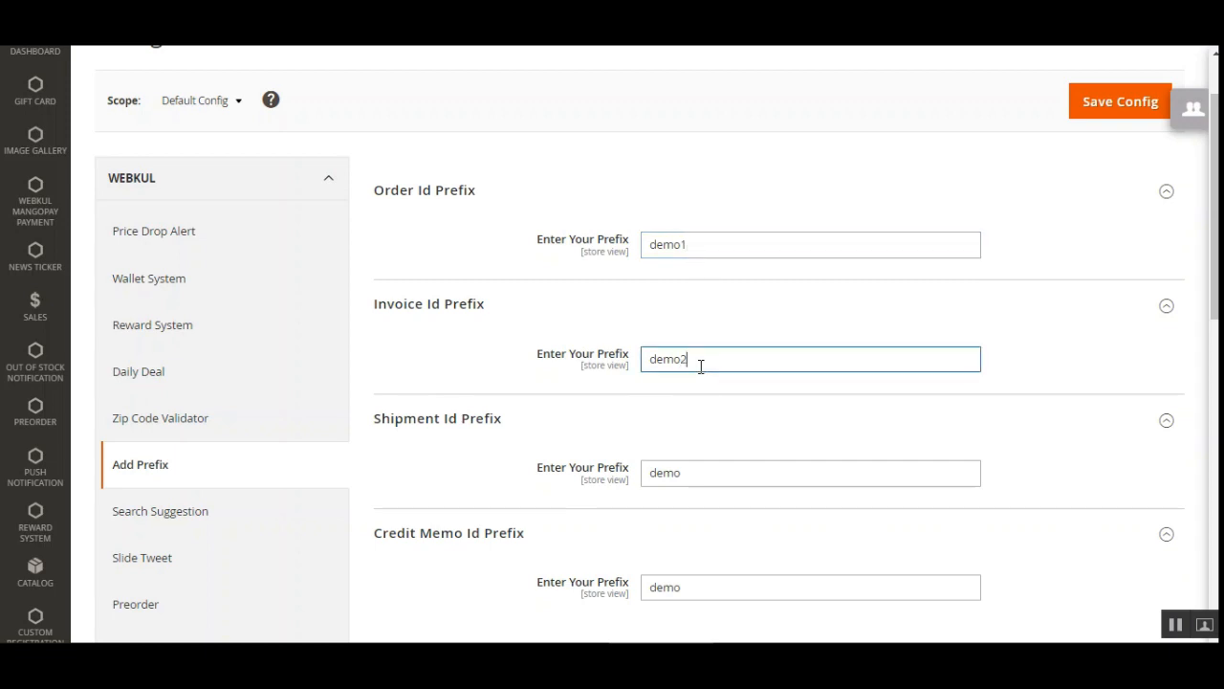
click(686, 477)
text(3)
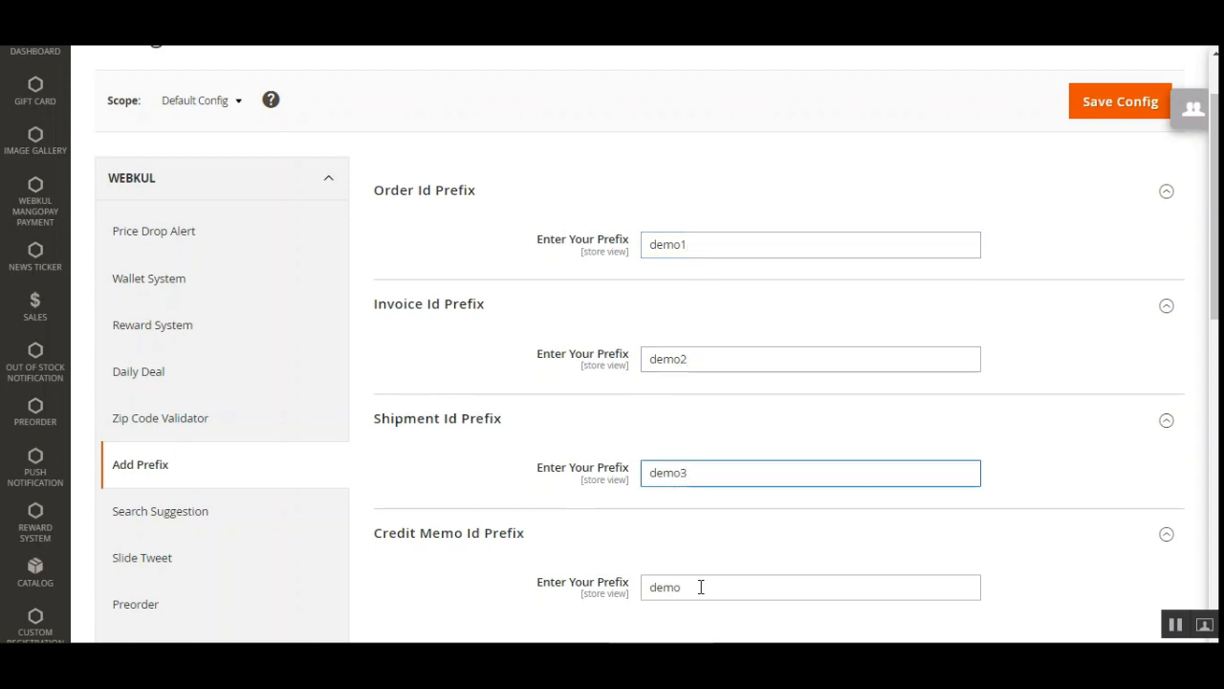
click(701, 586)
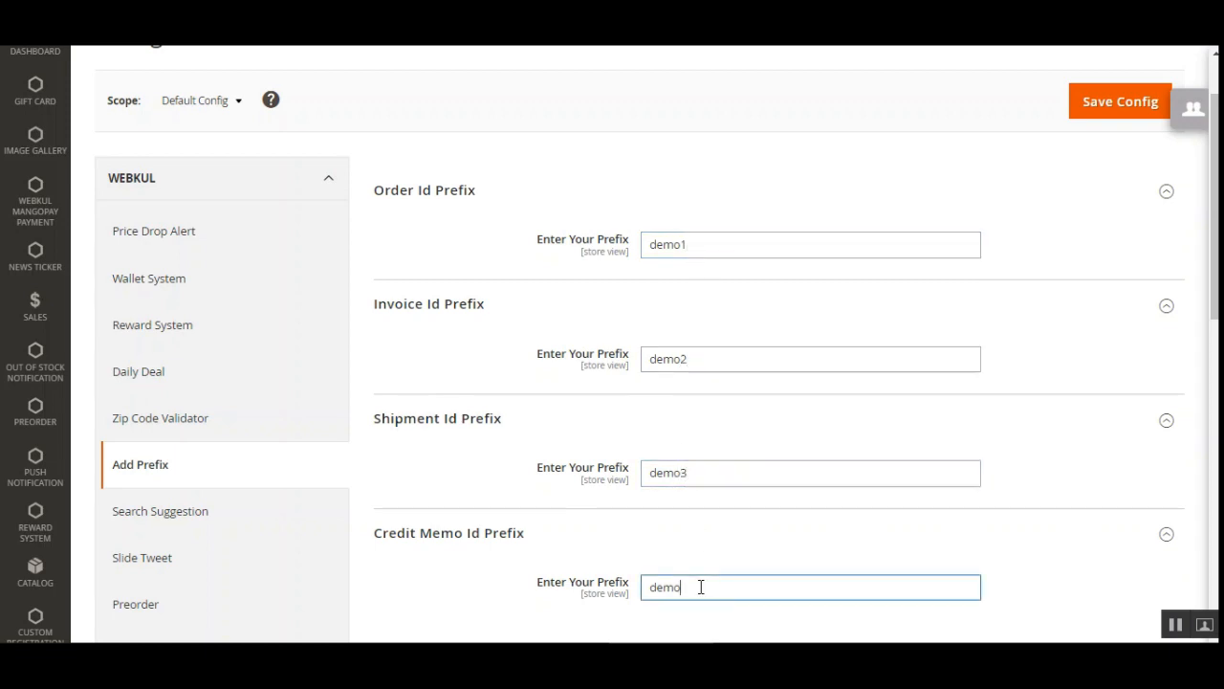
click(1114, 107)
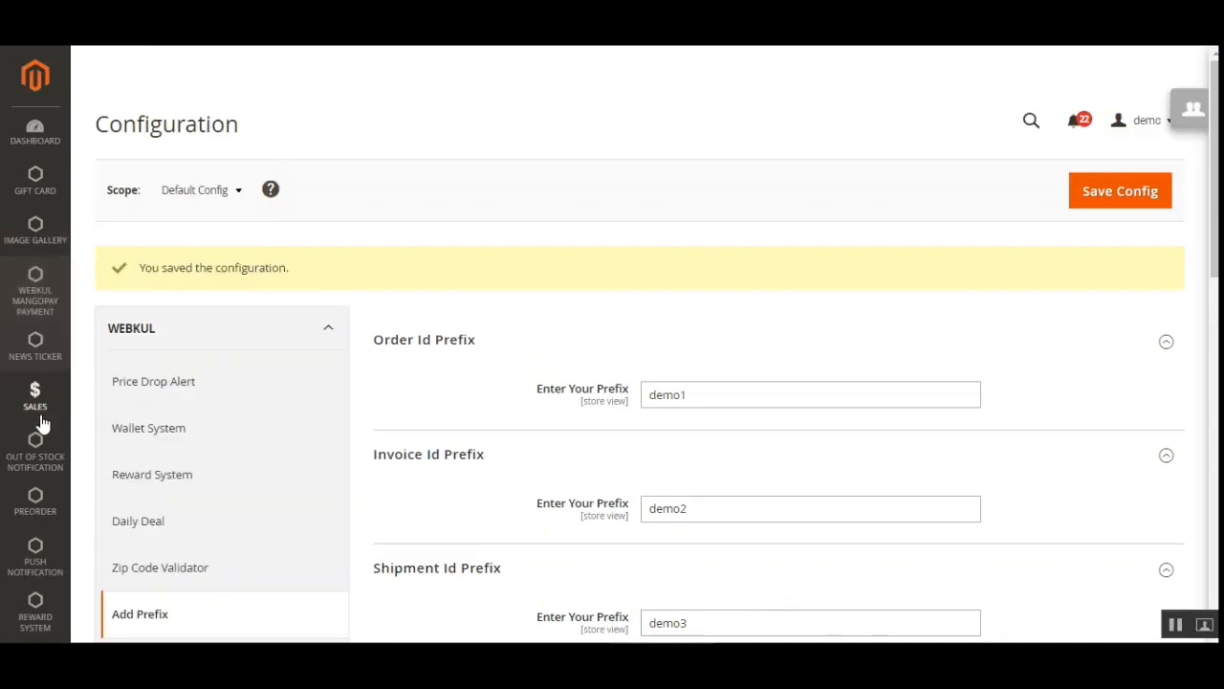
Open the newest order in the admin sales orders and check its invoices and order information
click(41, 401)
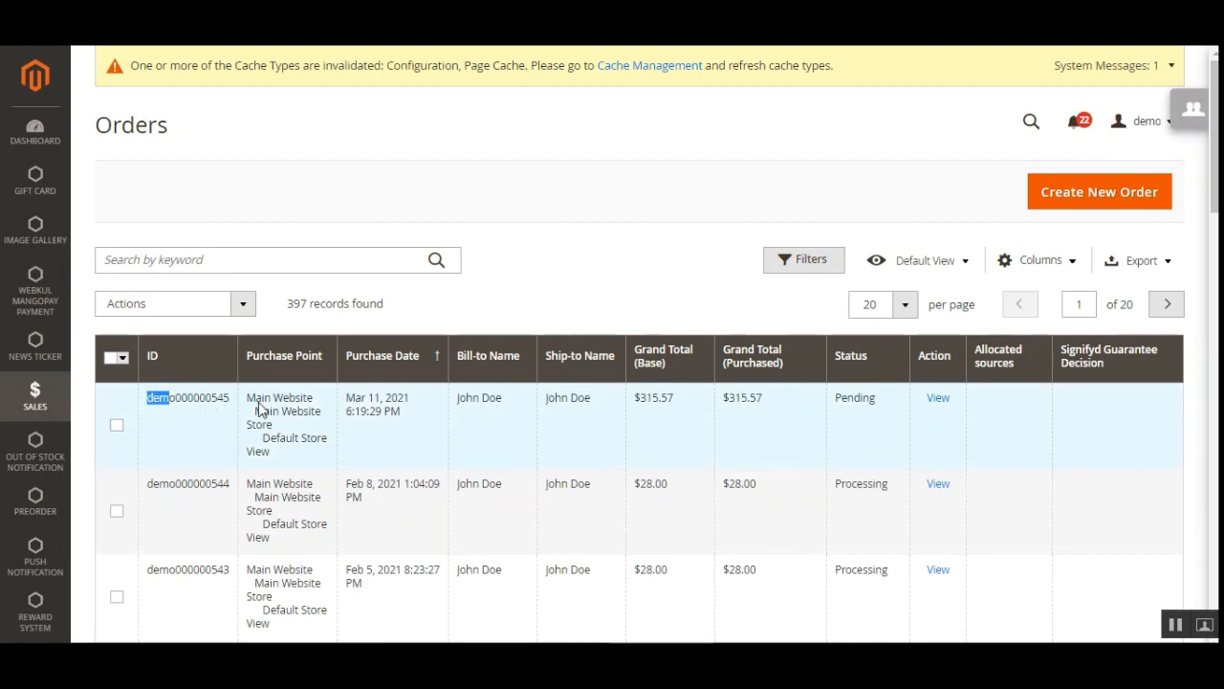
click(938, 400)
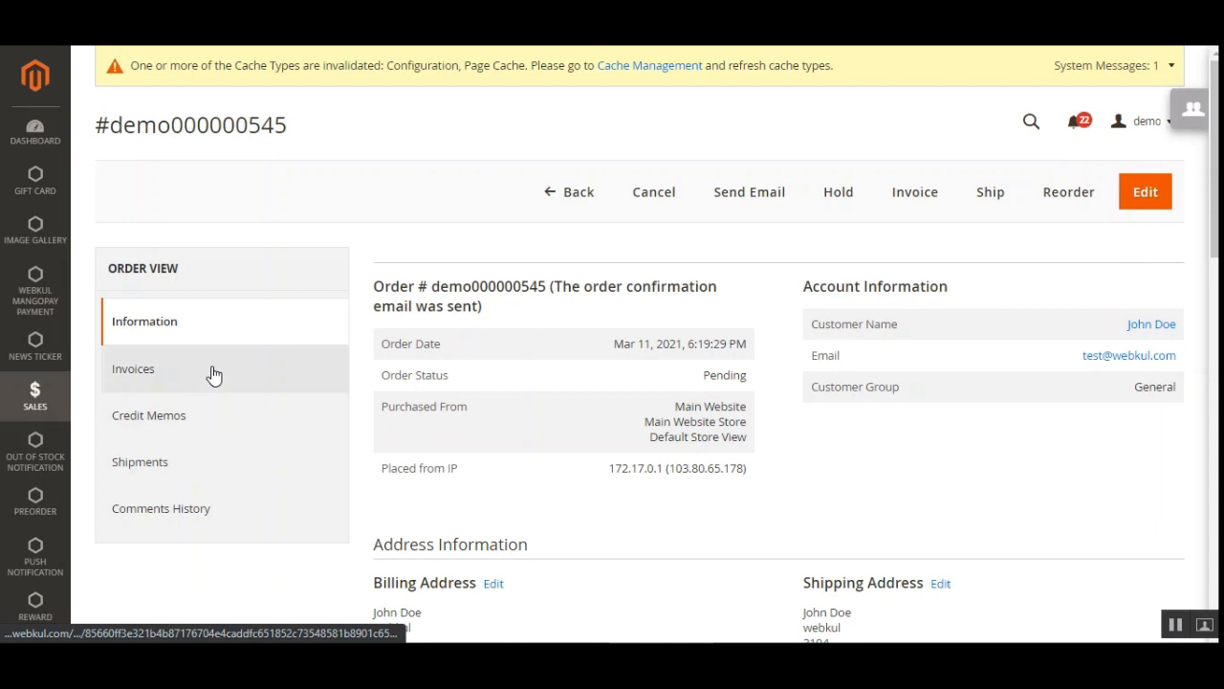
click(212, 374)
click(191, 322)
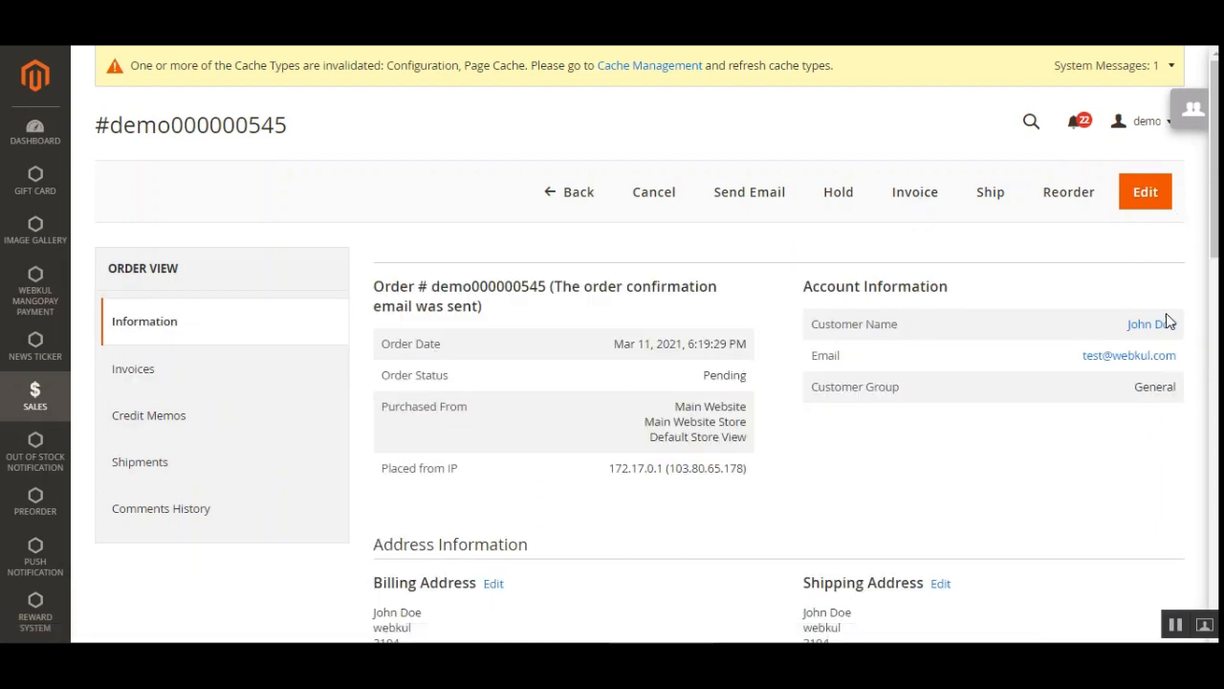
click(470, 294)
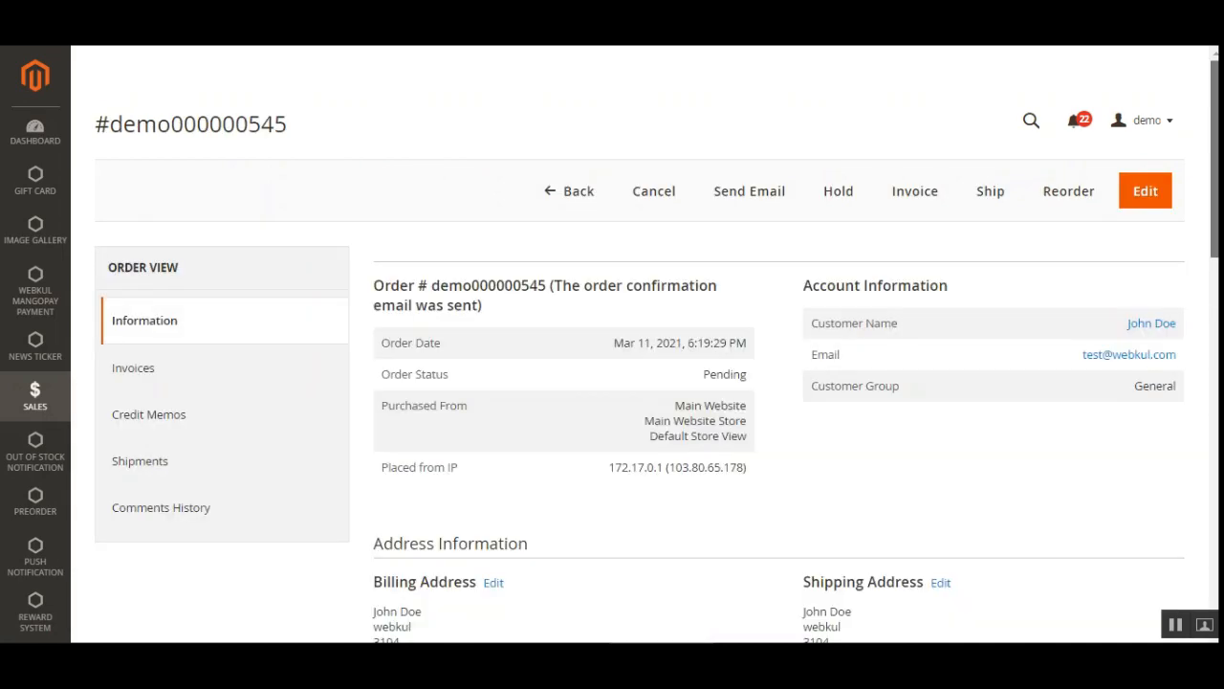
Create and submit an invoice for the White Shirt order with quantity 1
scroll(639, 344, down, 1)
scroll(639, 344, down, 10)
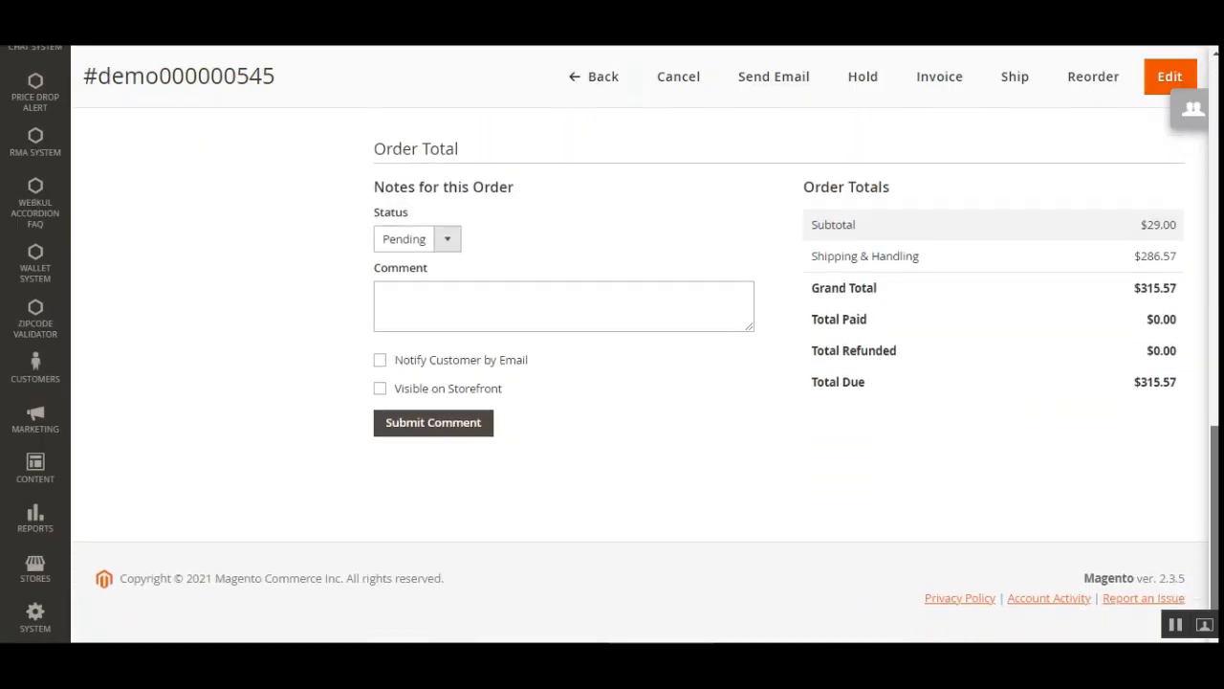
scroll(639, 344, up, 4)
scroll(803, 542, up, 8)
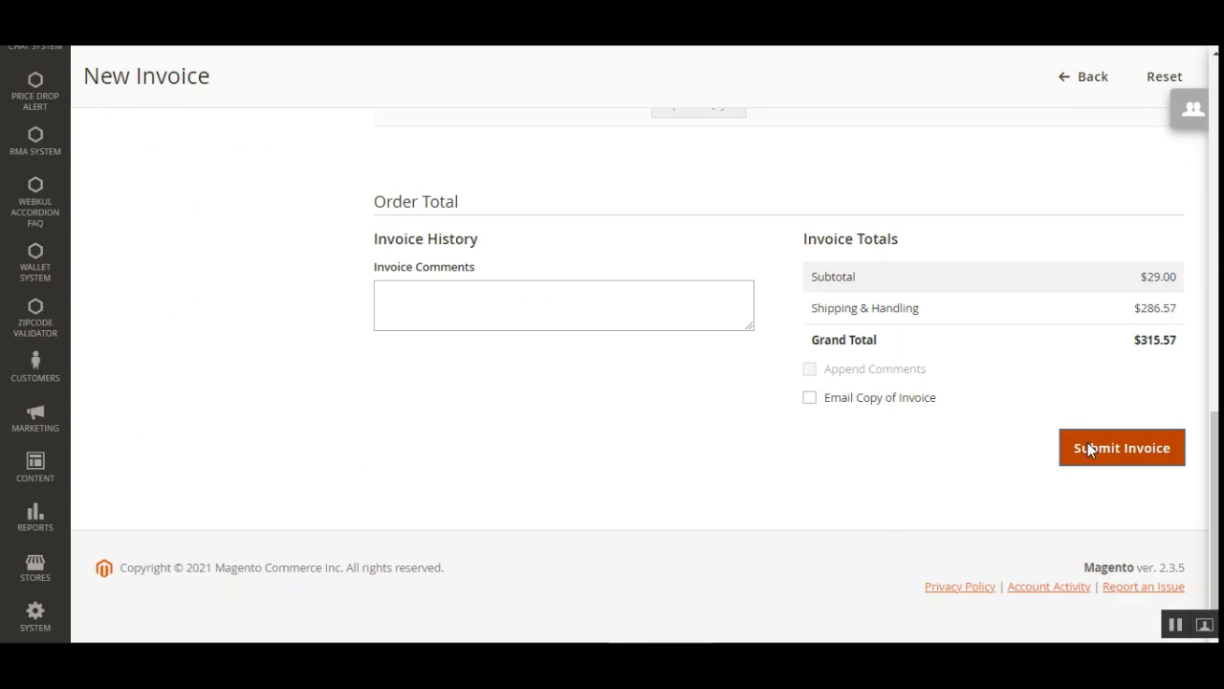
click(1088, 444)
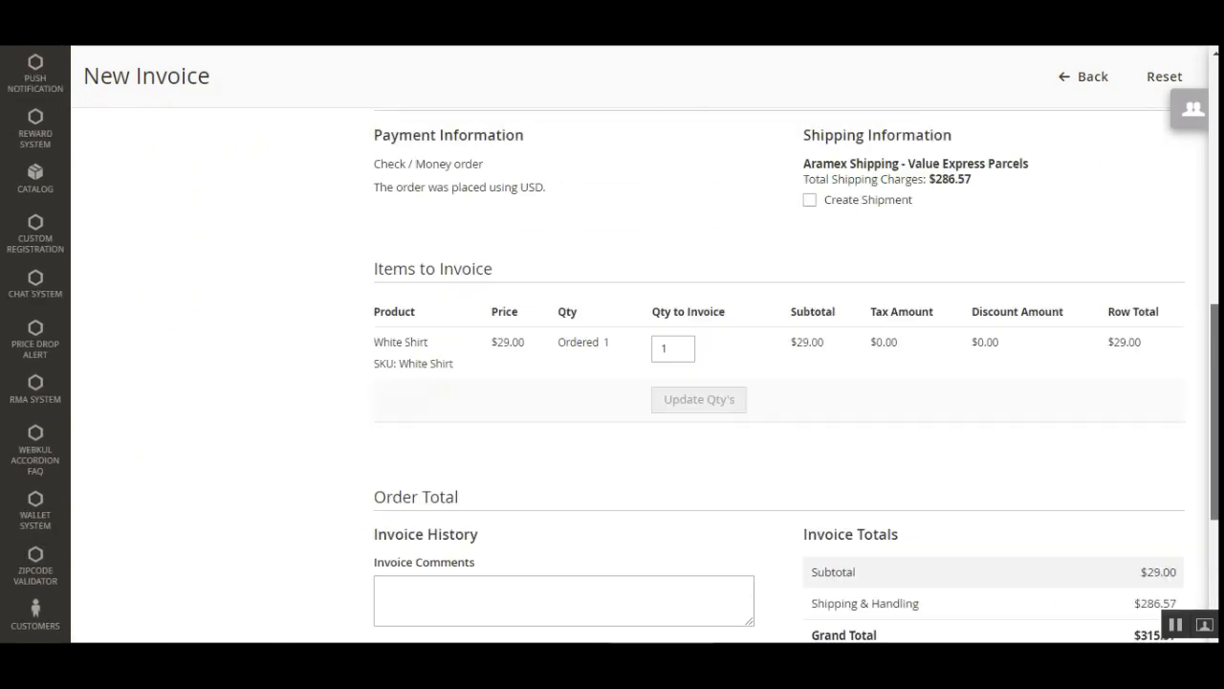
scroll(762, 359, up, 10)
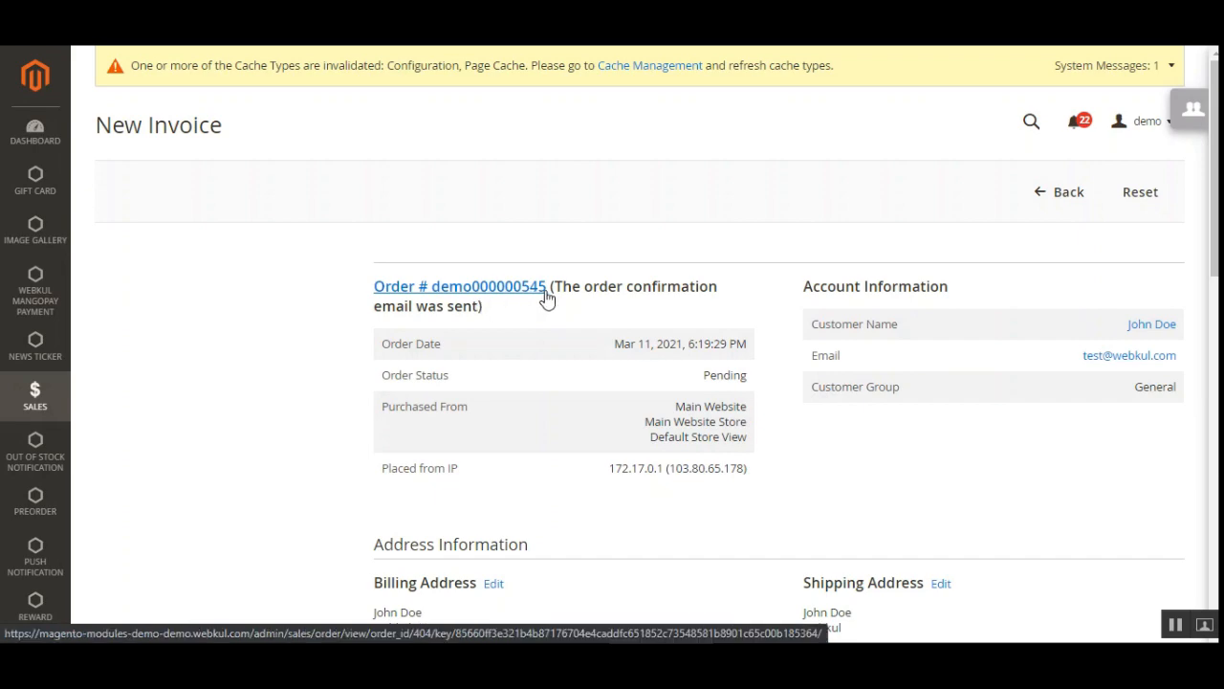
mouse_move(1215, 218)
mouse_down()
mouse_move(1214, 566)
mouse_move(1215, 216)
mouse_up()
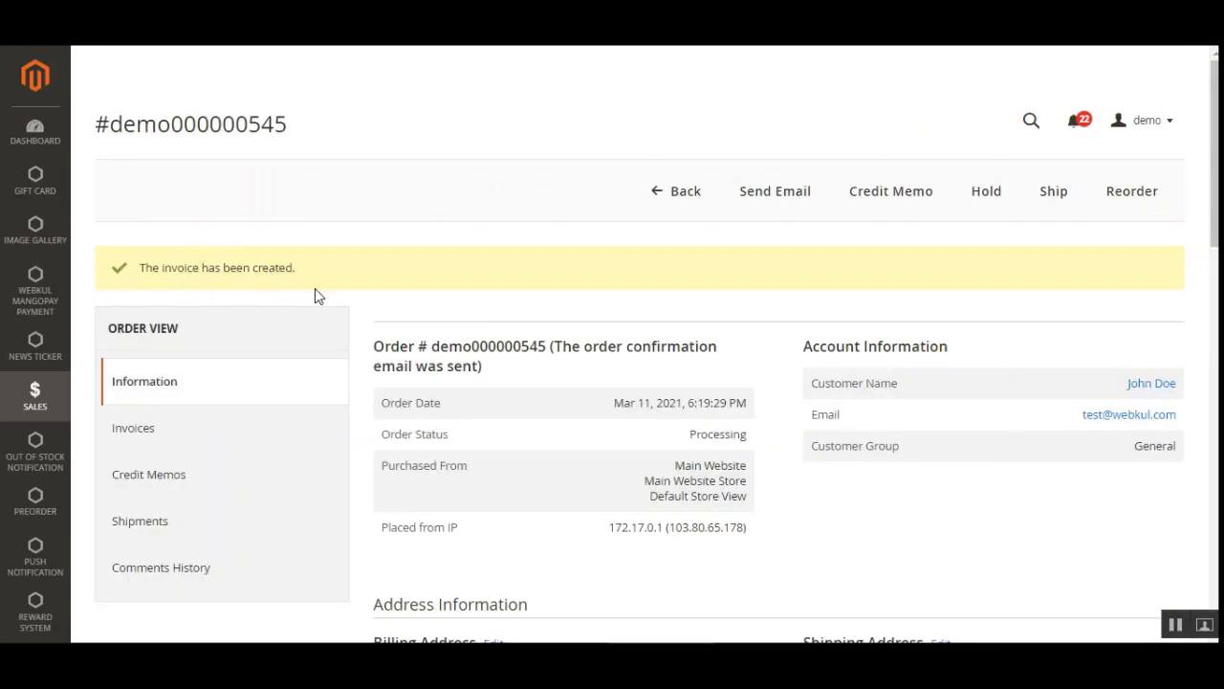
View the order's invoices, check the prefix of the new invoice number and open that invoice
click(163, 436)
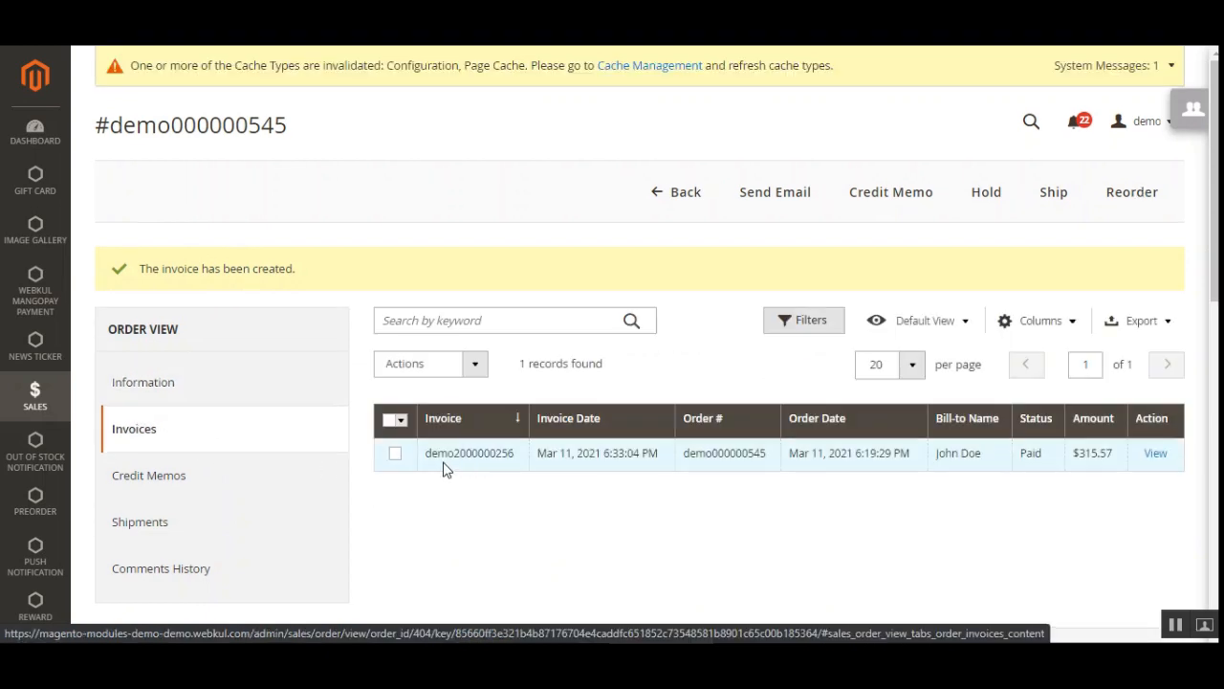
drag(426, 453, 462, 453)
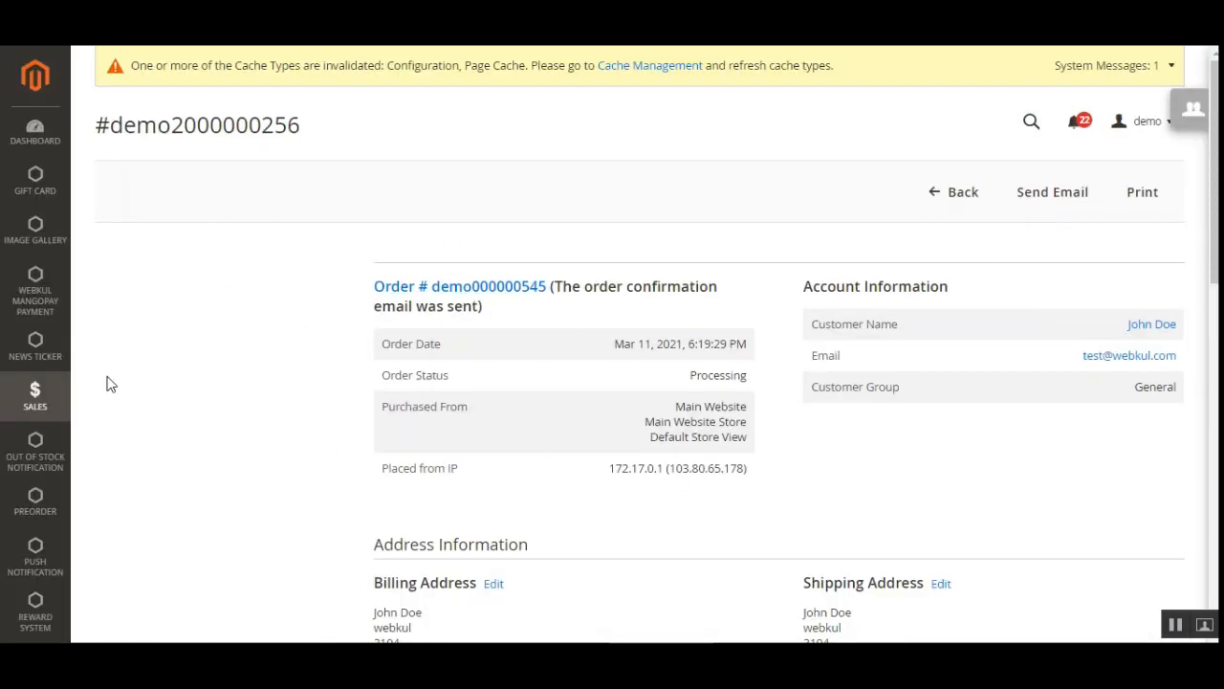
Open the list of all invoices and sort it by invoice number in ascending and descending order
click(35, 394)
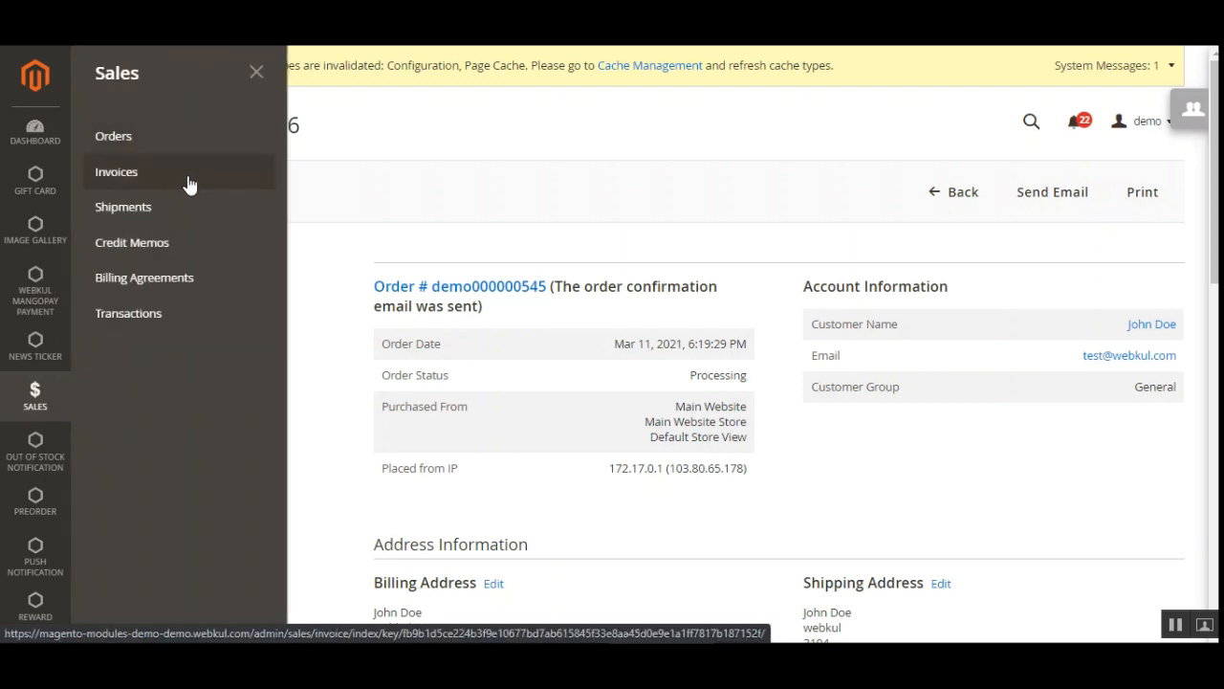
click(161, 182)
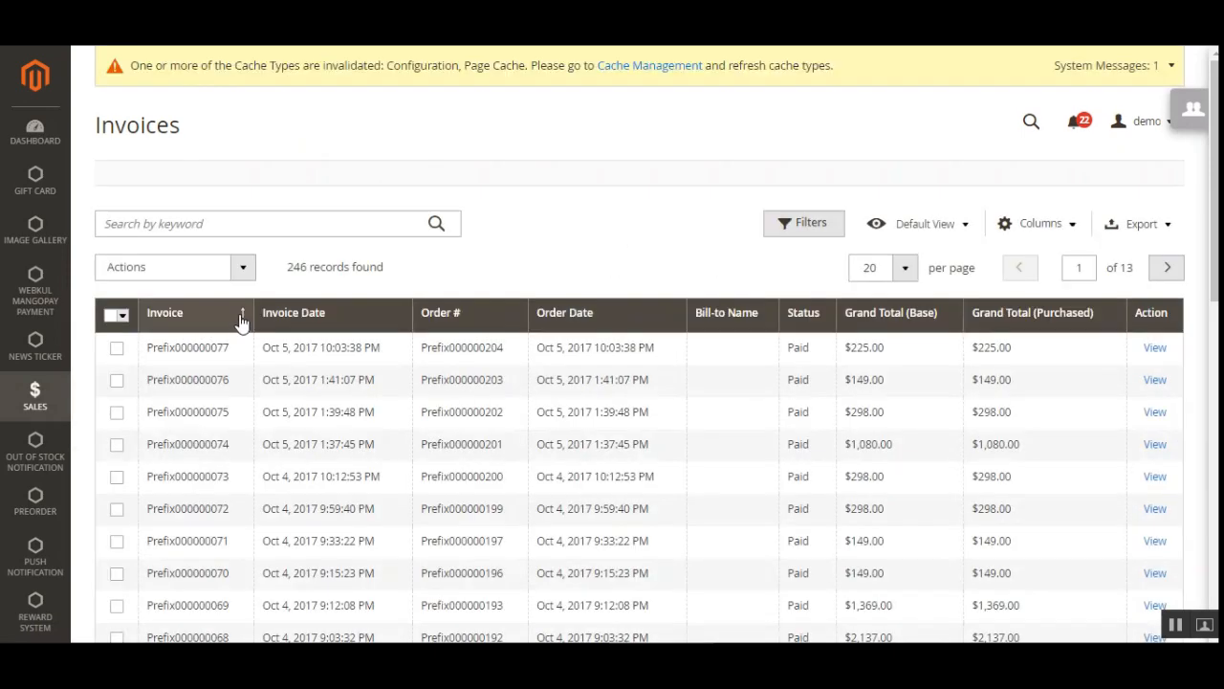
click(243, 318)
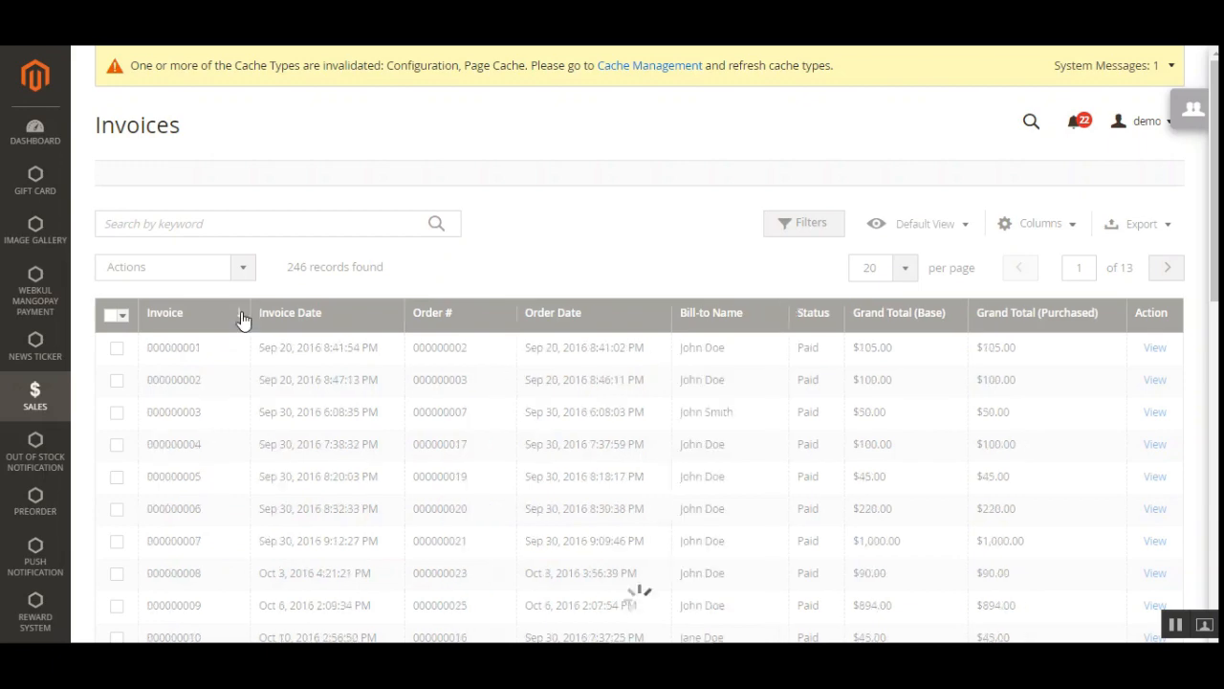
click(242, 315)
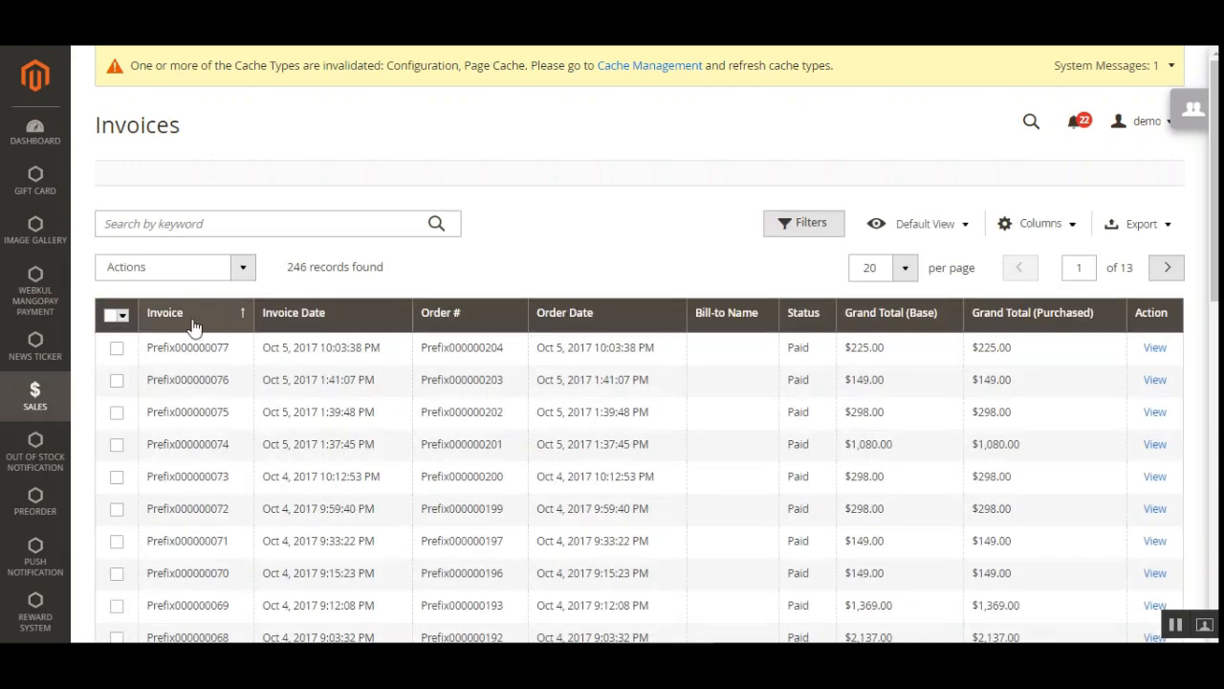
Reopen the newest order from the sales orders and check its order number and the prefix of its invoice number
click(40, 396)
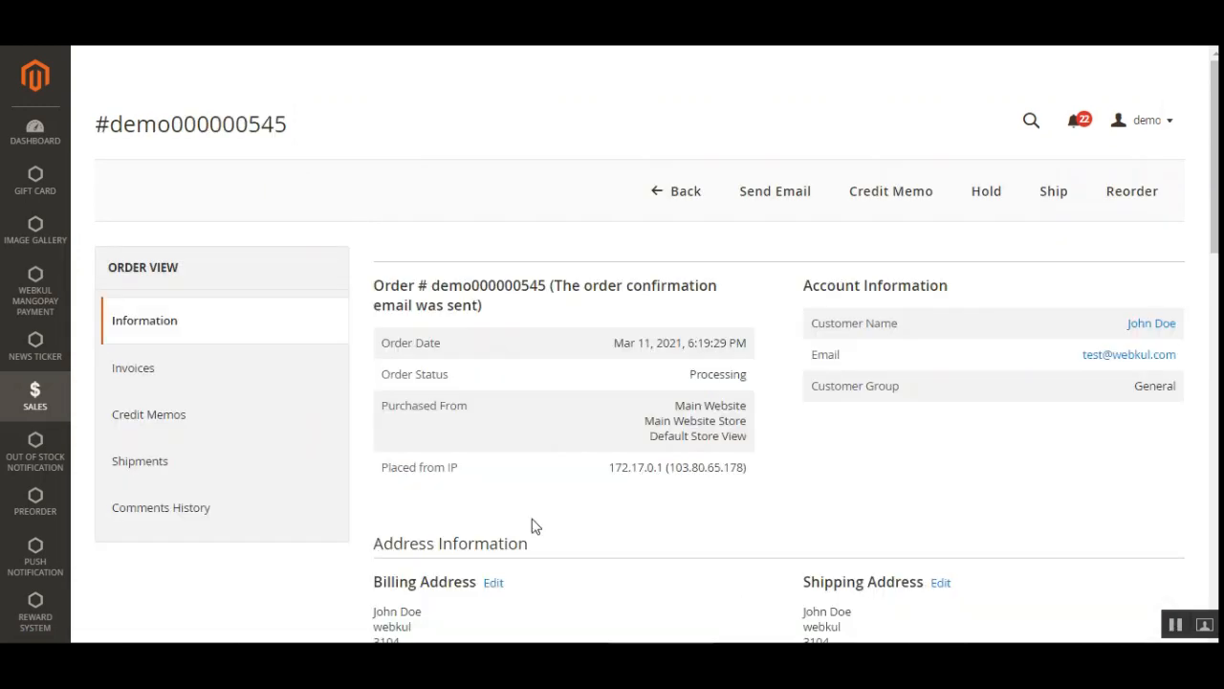
drag(555, 290, 518, 285)
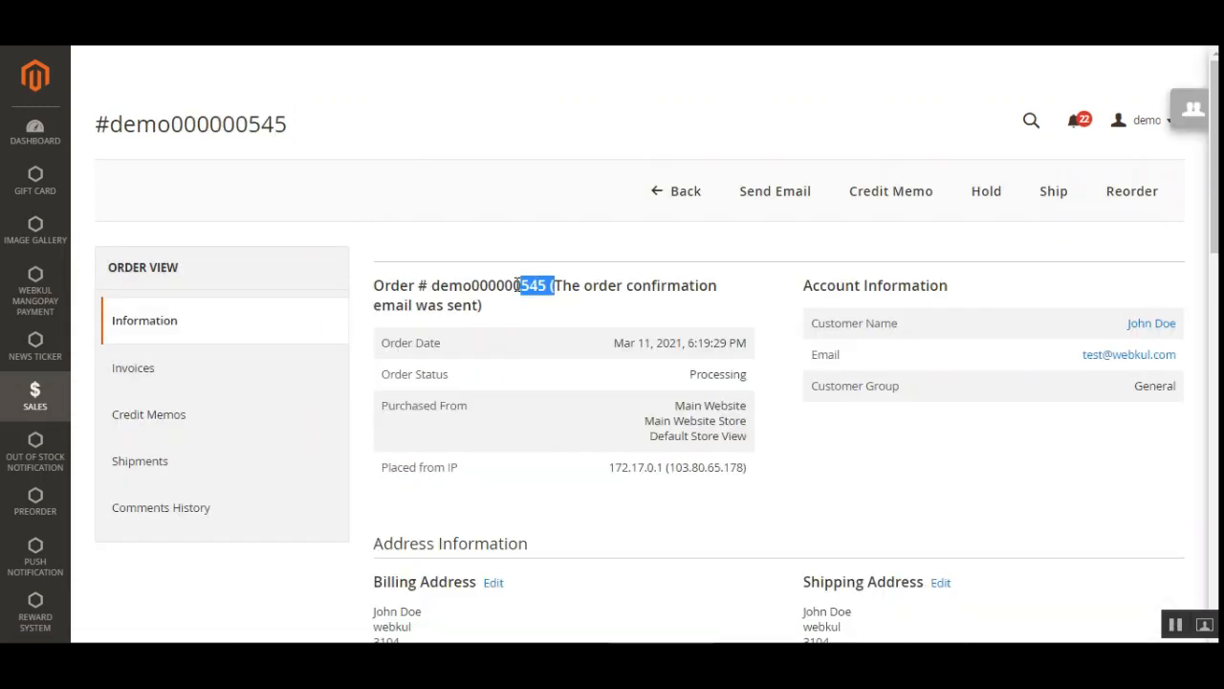
click(163, 369)
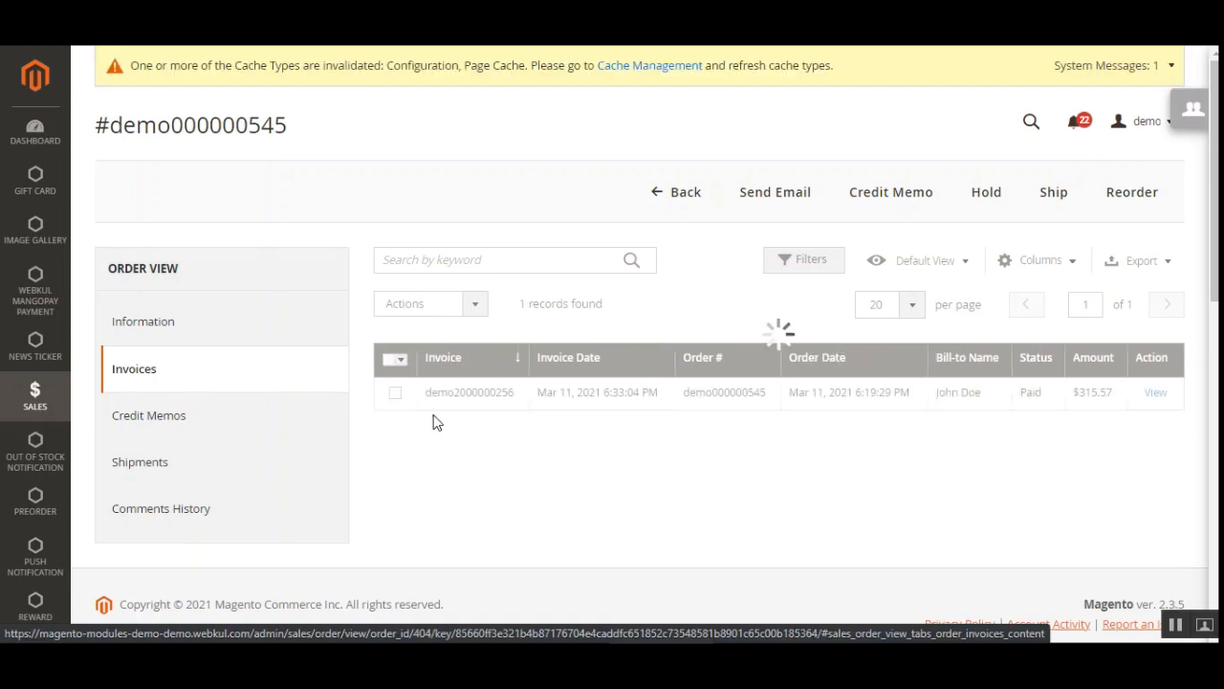
drag(458, 392, 442, 462)
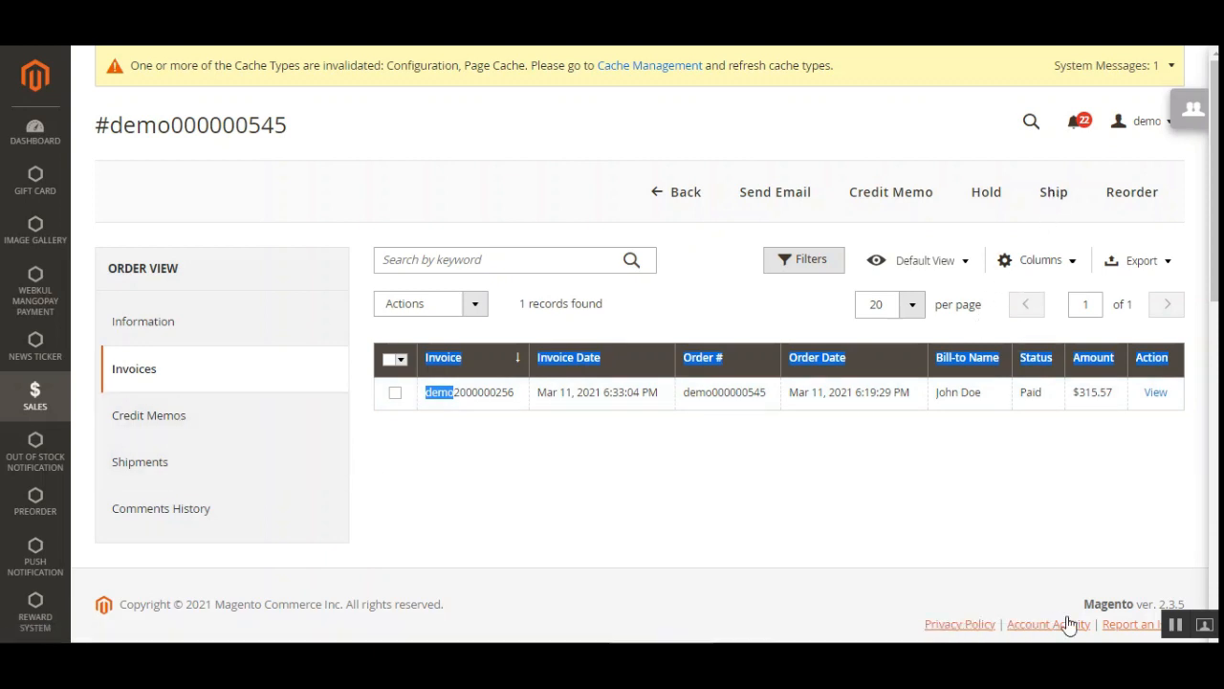
Create and submit a shipment for the White Shirt order with quantity 1
click(976, 495)
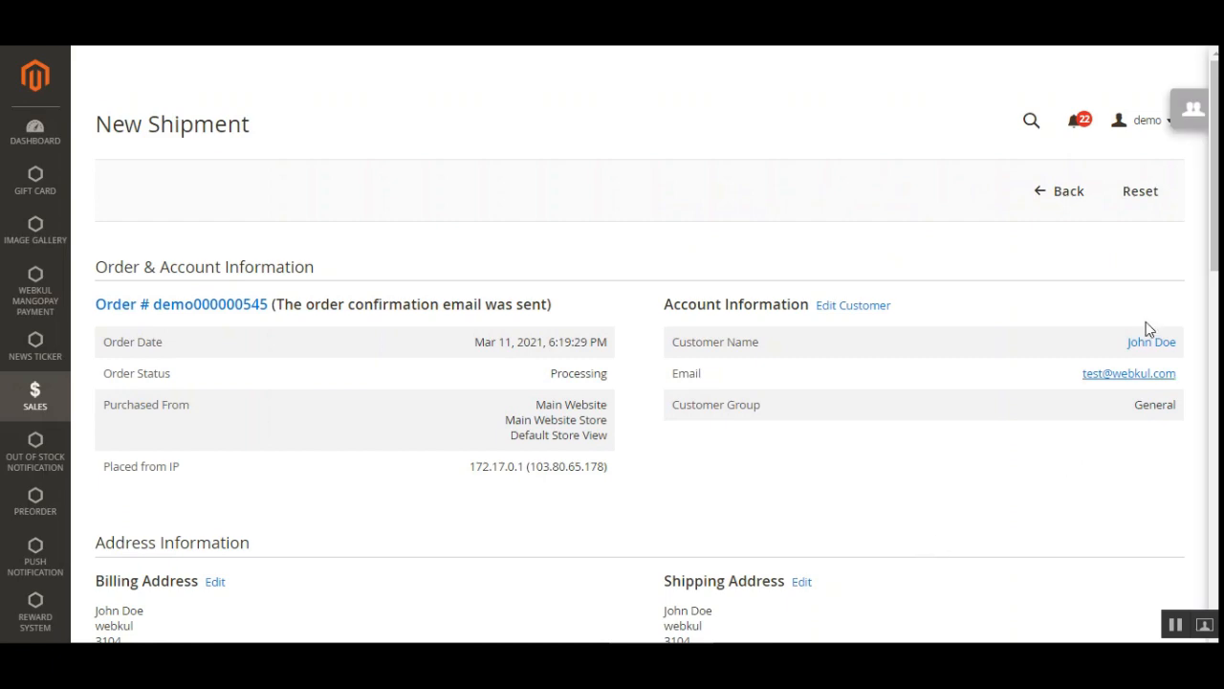
drag(1216, 220, 1156, 569)
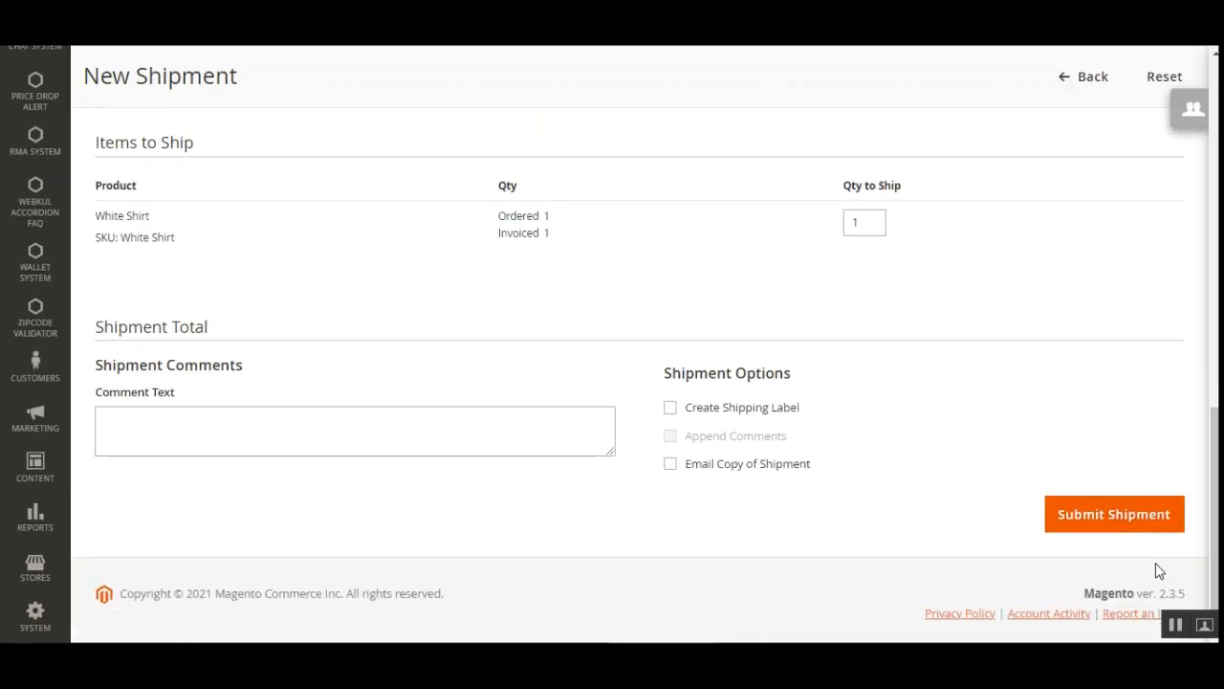
click(1126, 528)
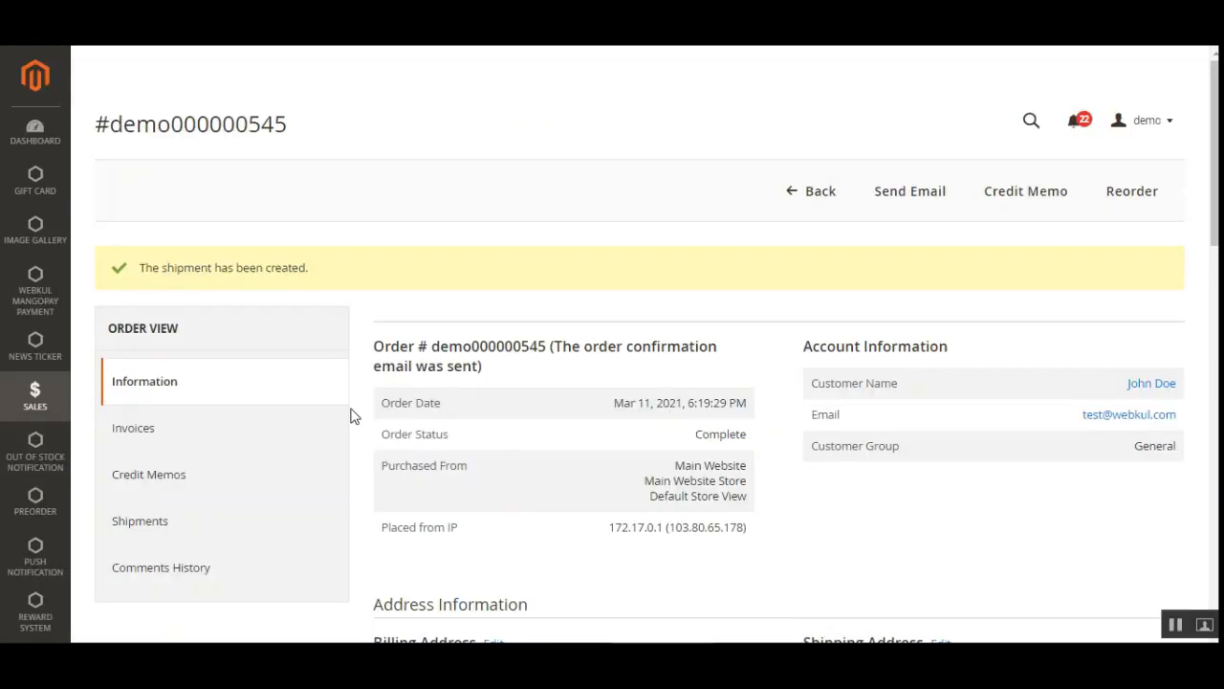
View the order's shipments, check the prefix of the new shipment number and open that shipment
click(185, 533)
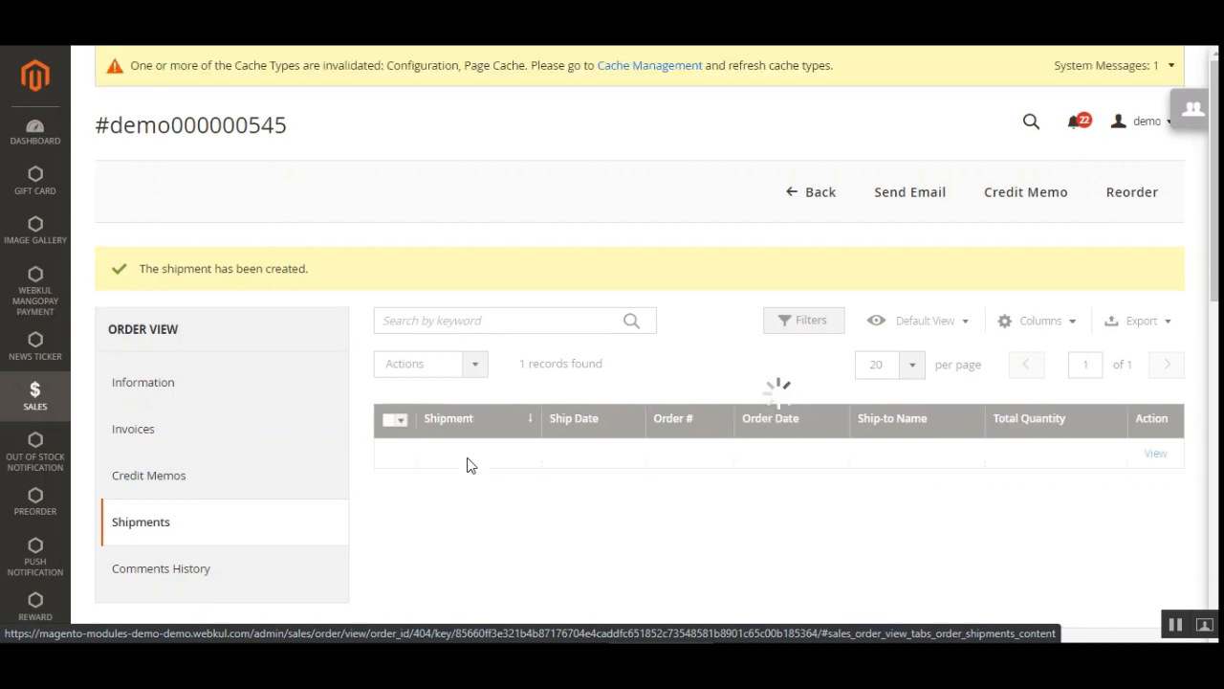
drag(426, 453, 460, 453)
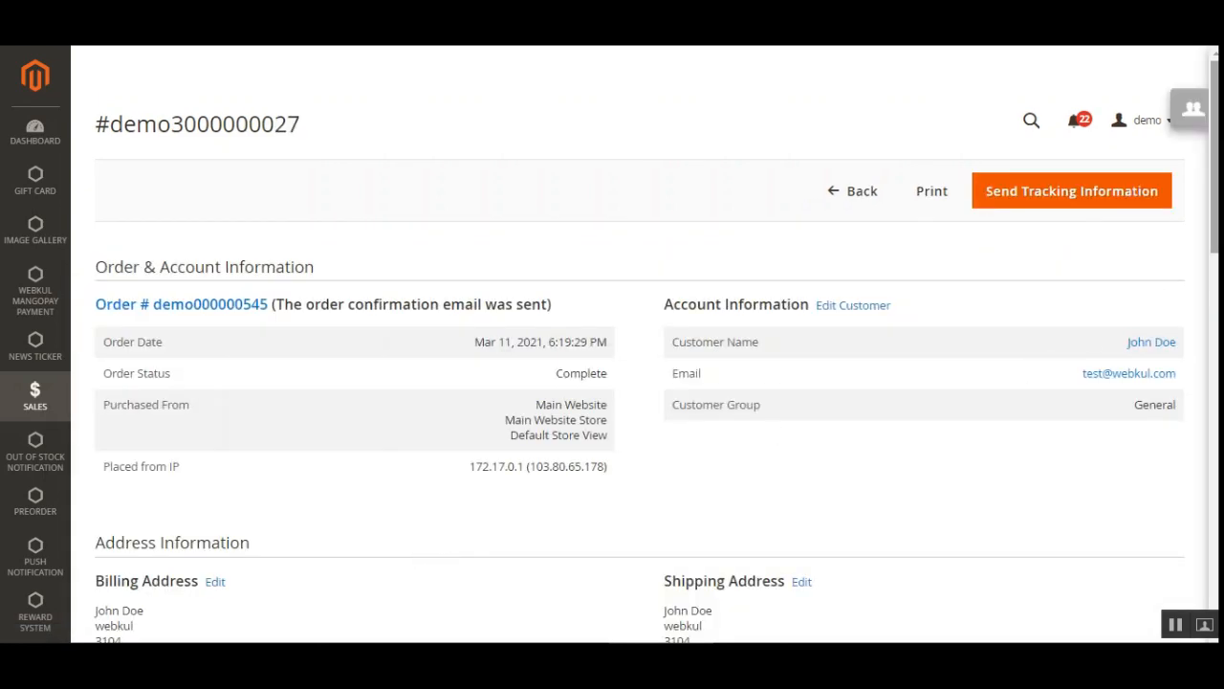
mouse_move(1214, 249)
mouse_down()
mouse_move(1215, 626)
mouse_move(1214, 251)
mouse_up()
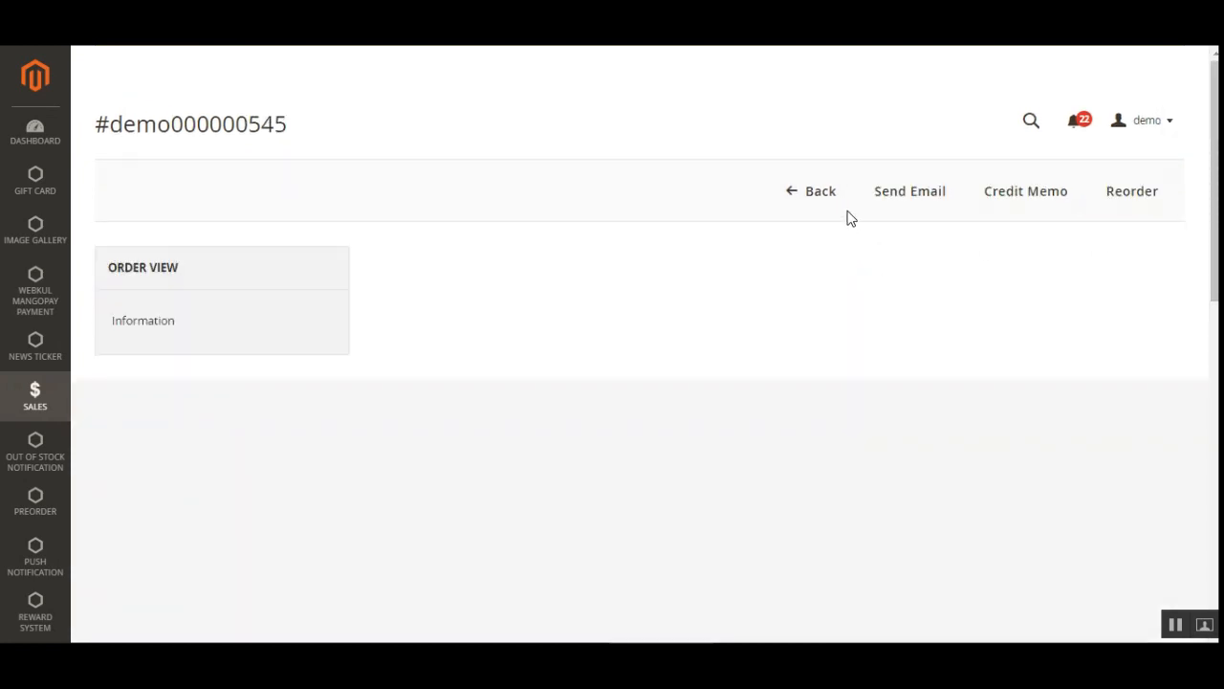
Create and submit a credit memo for the White Shirt order
click(1019, 201)
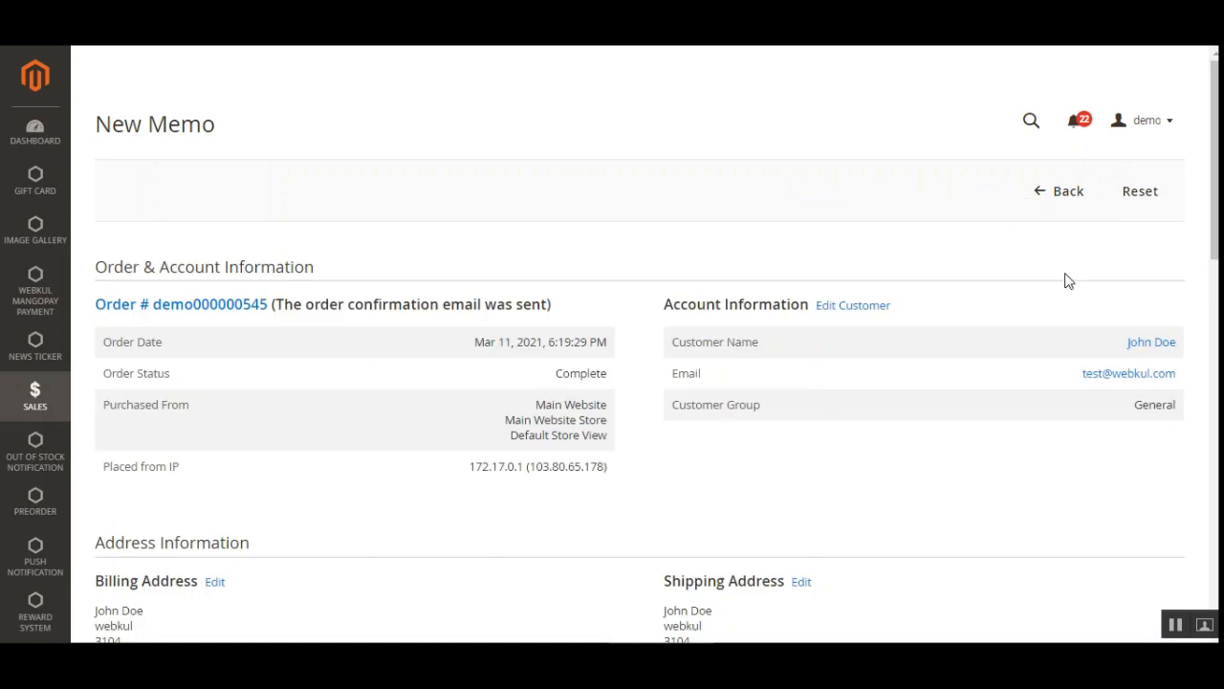
scroll(1066, 279, down, 15)
click(1127, 450)
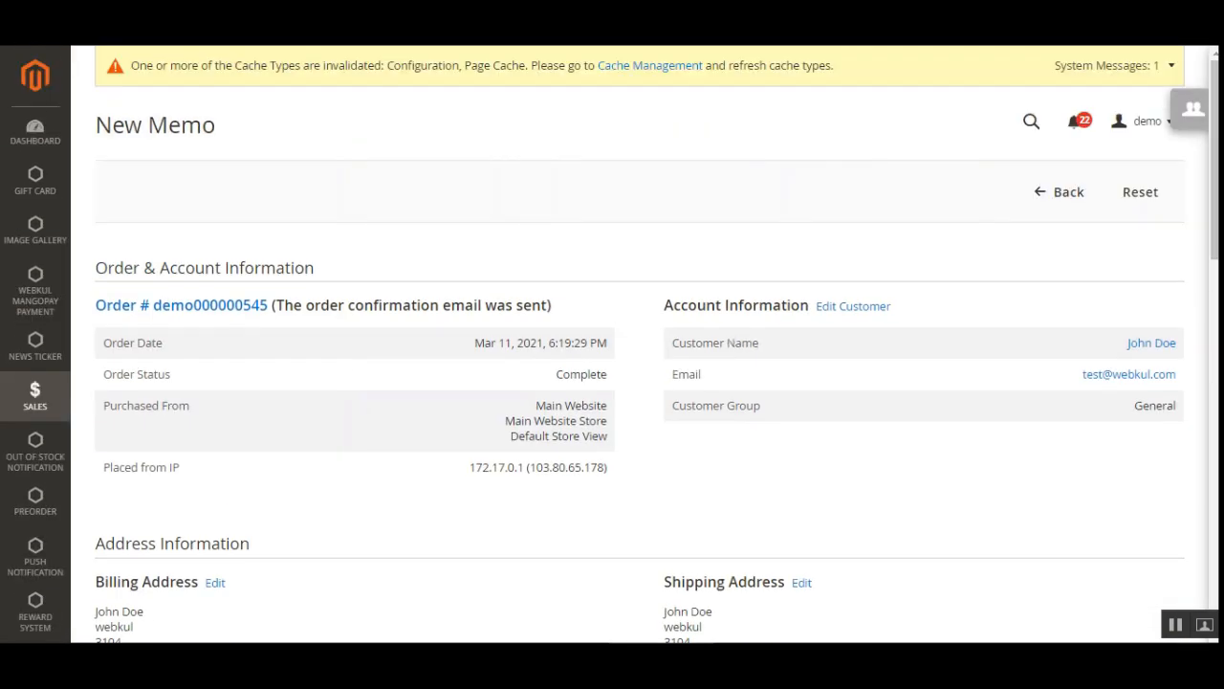
drag(1215, 163, 713, 273)
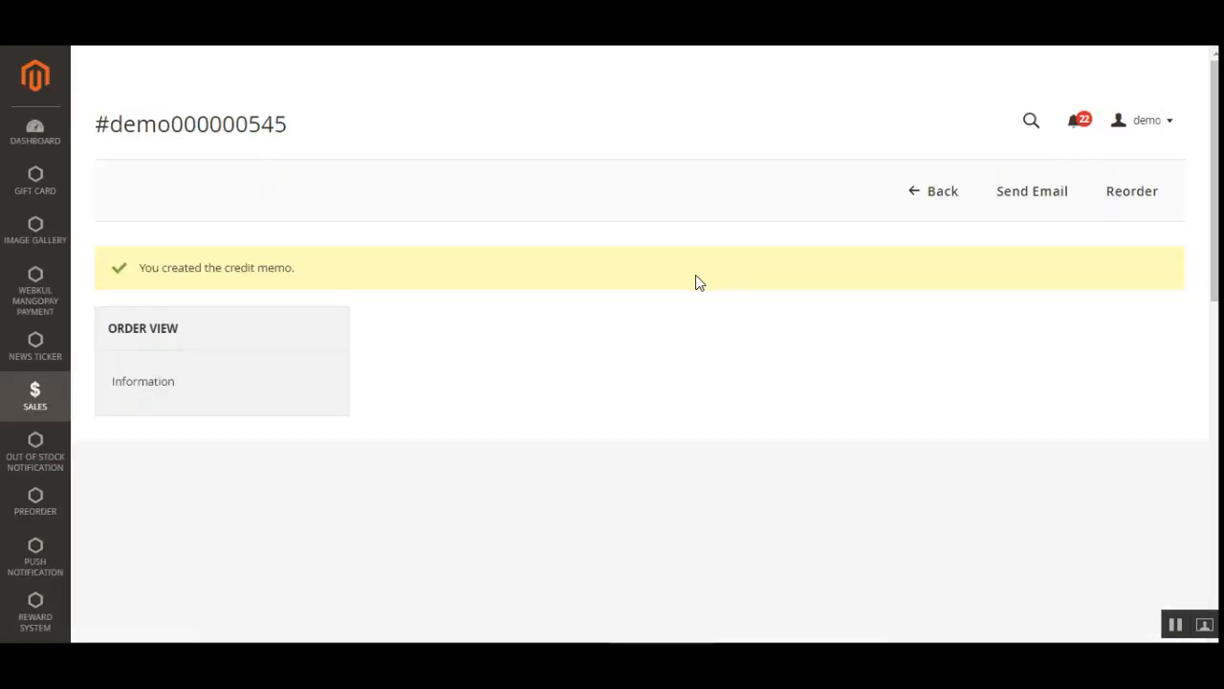
View the order's credit memos, check the prefix of the new memo number and open that memo
scroll(1117, 300, down, 3)
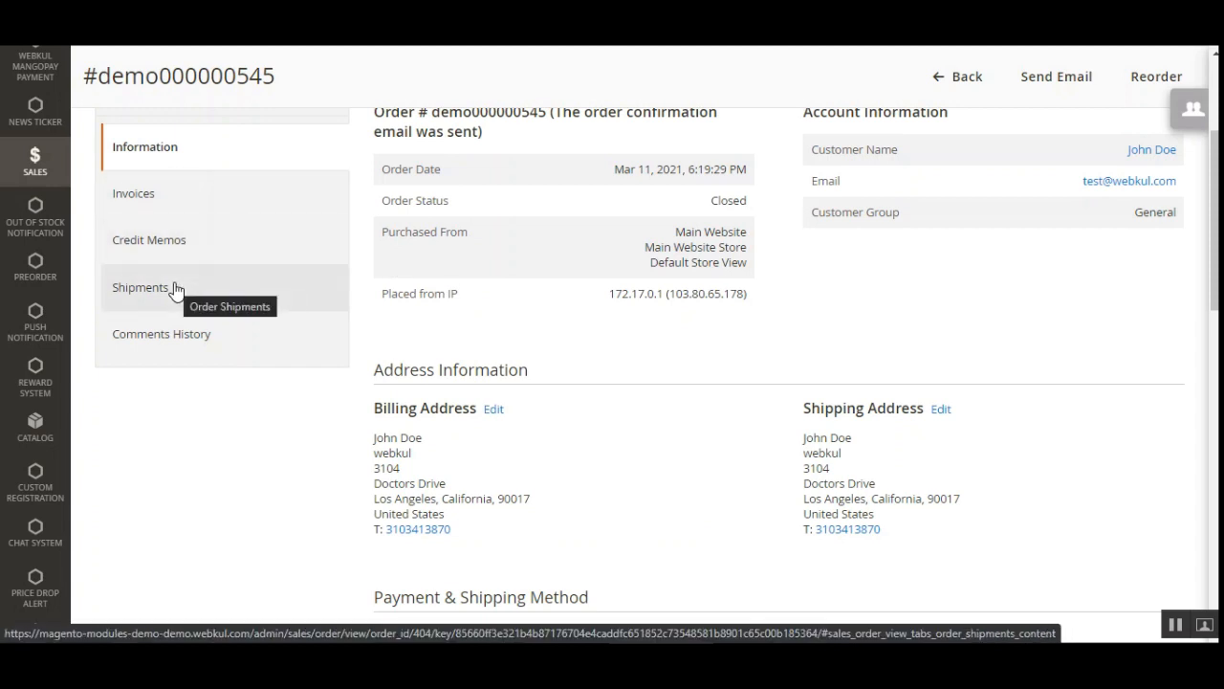
click(160, 241)
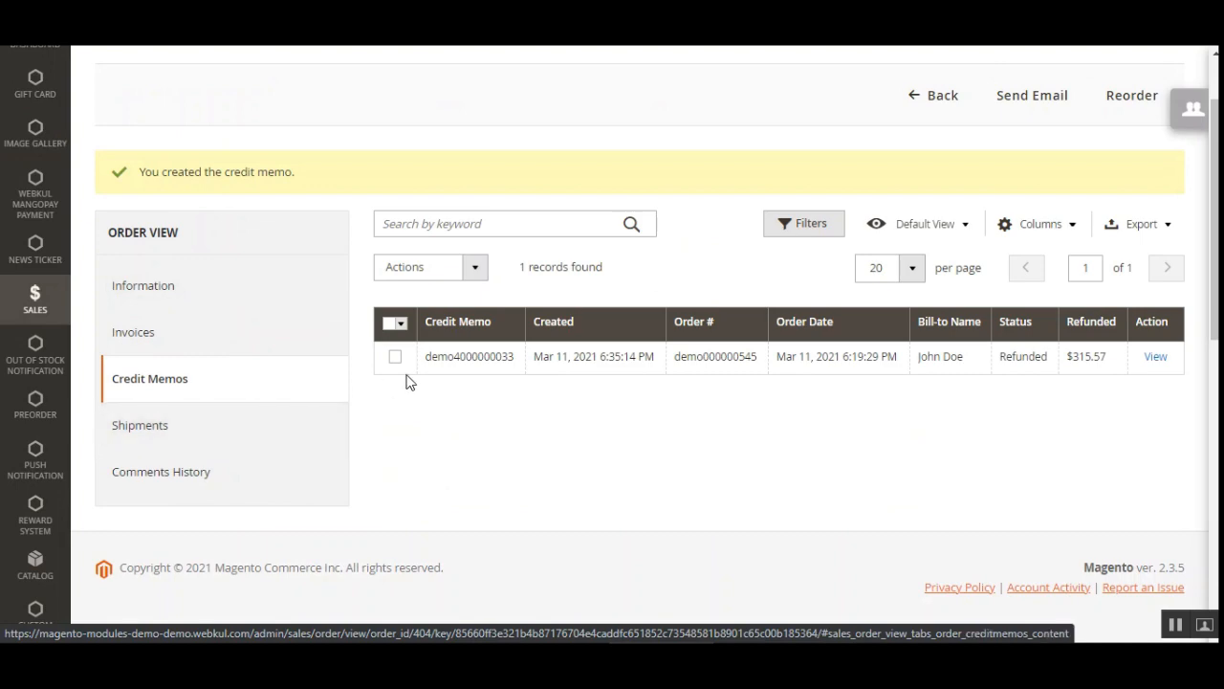
drag(425, 356, 471, 358)
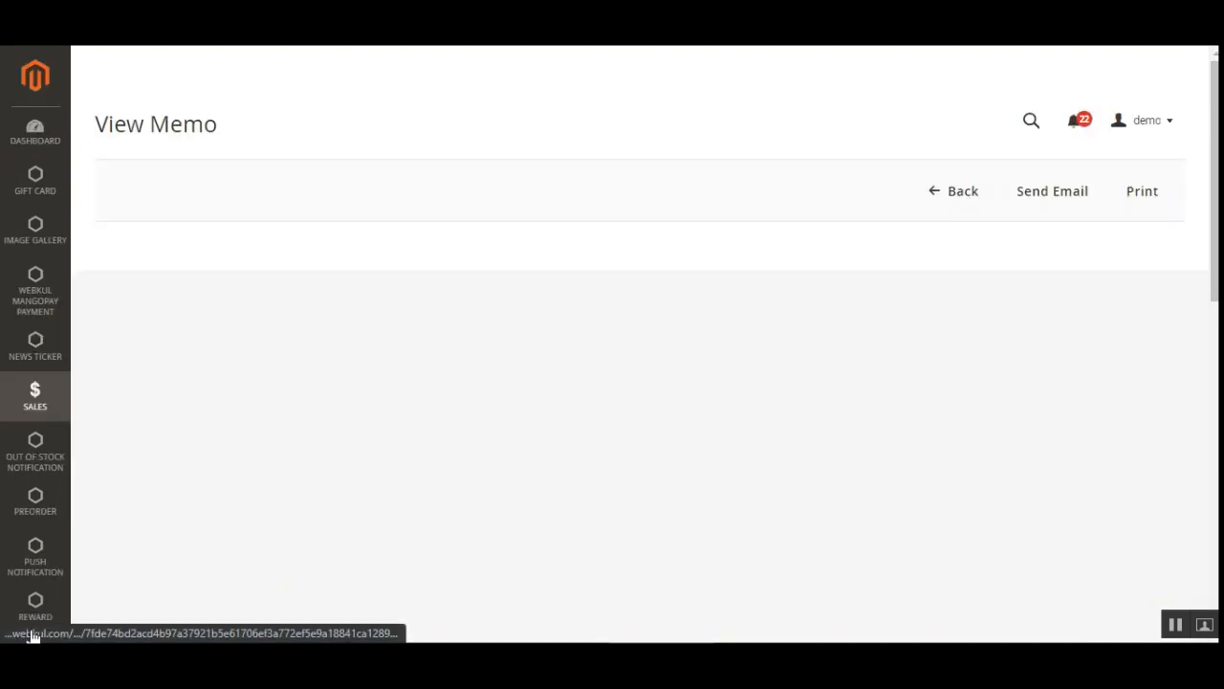
Open Webkul's Add Prefix configuration and review the prefixes set for orders, invoices, shipments and credit memos
scroll(52, 600, down, 10)
scroll(52, 600, down, 3)
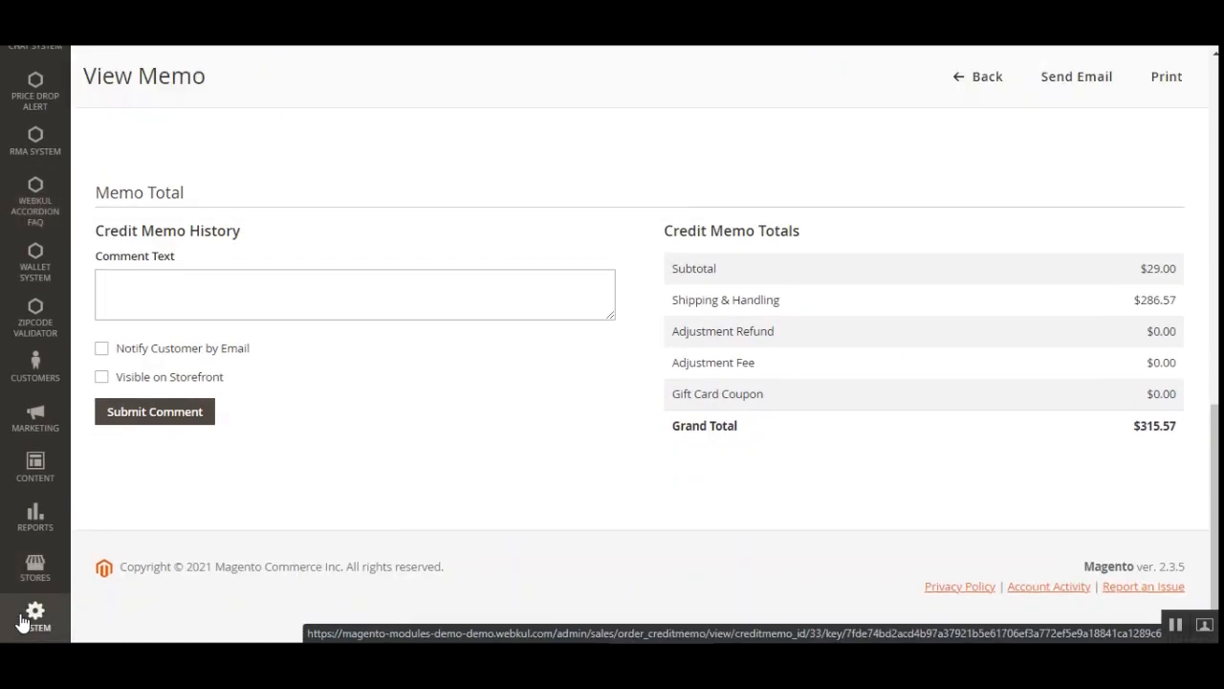
click(35, 567)
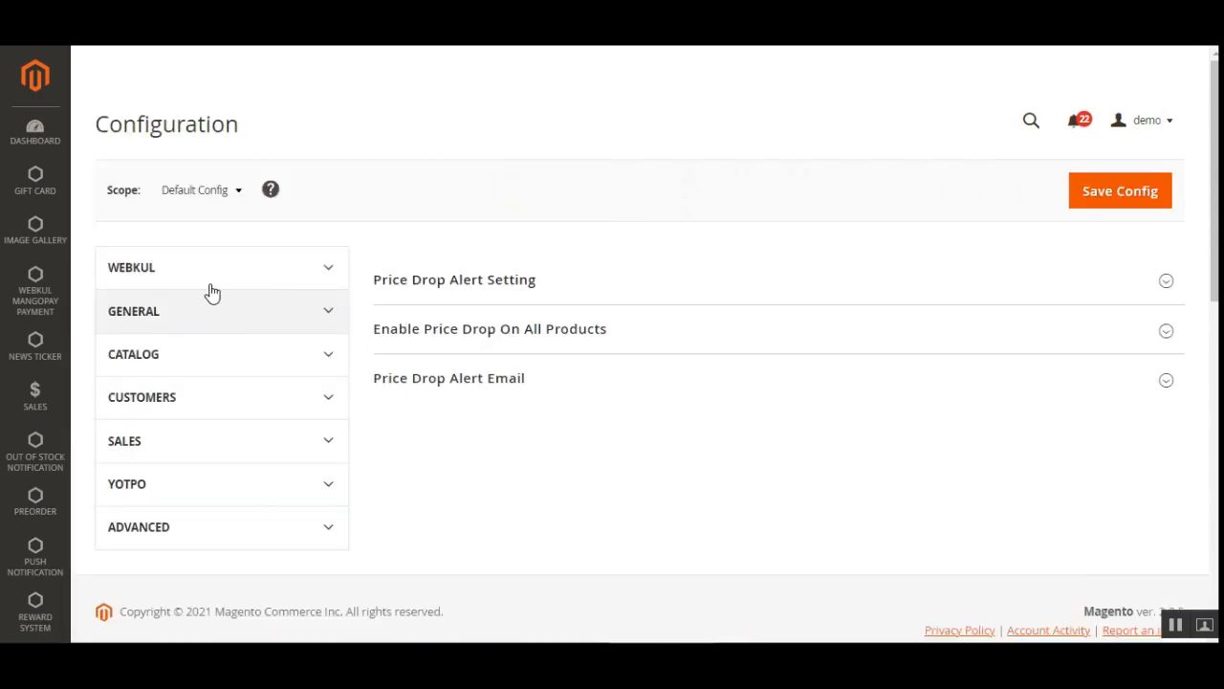
click(218, 273)
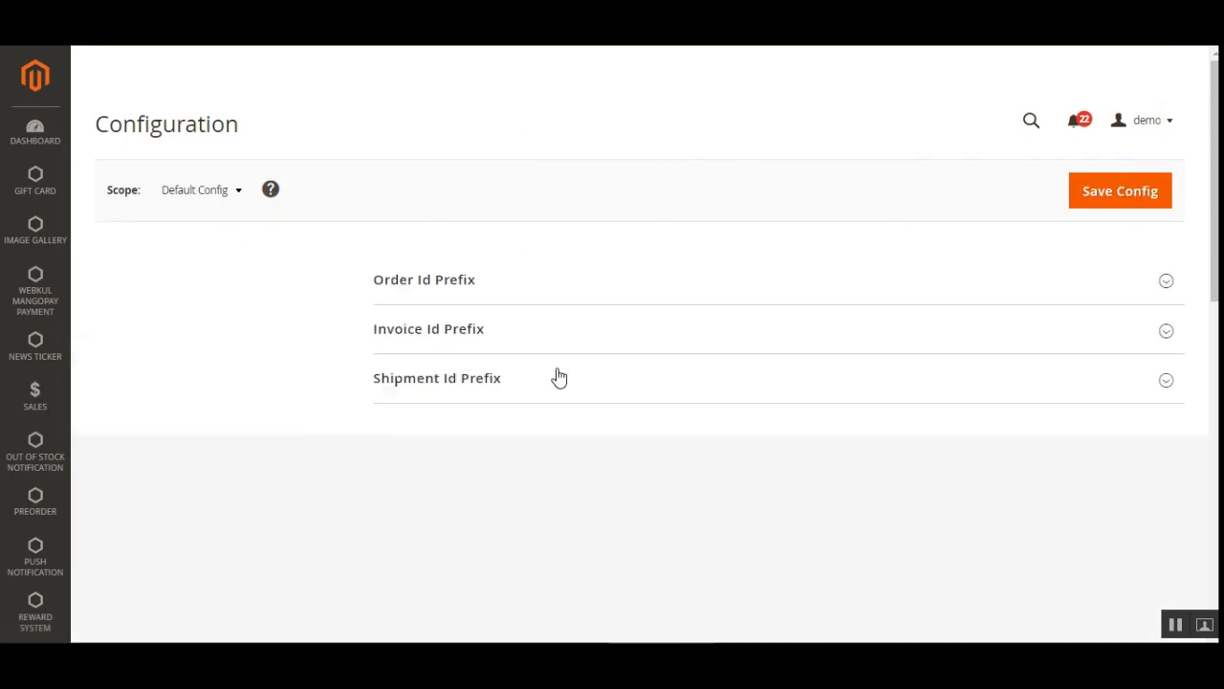
double_click(707, 338)
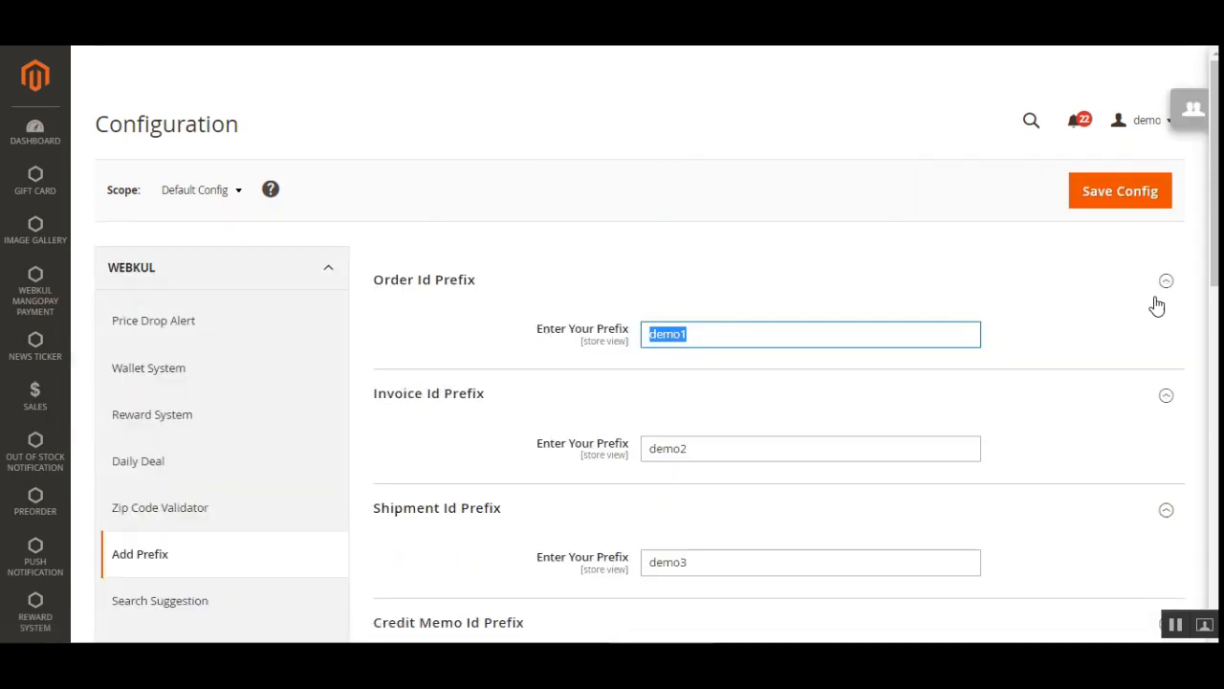
scroll(1156, 306, down, 1)
scroll(724, 296, down, 1)
double_click(646, 287)
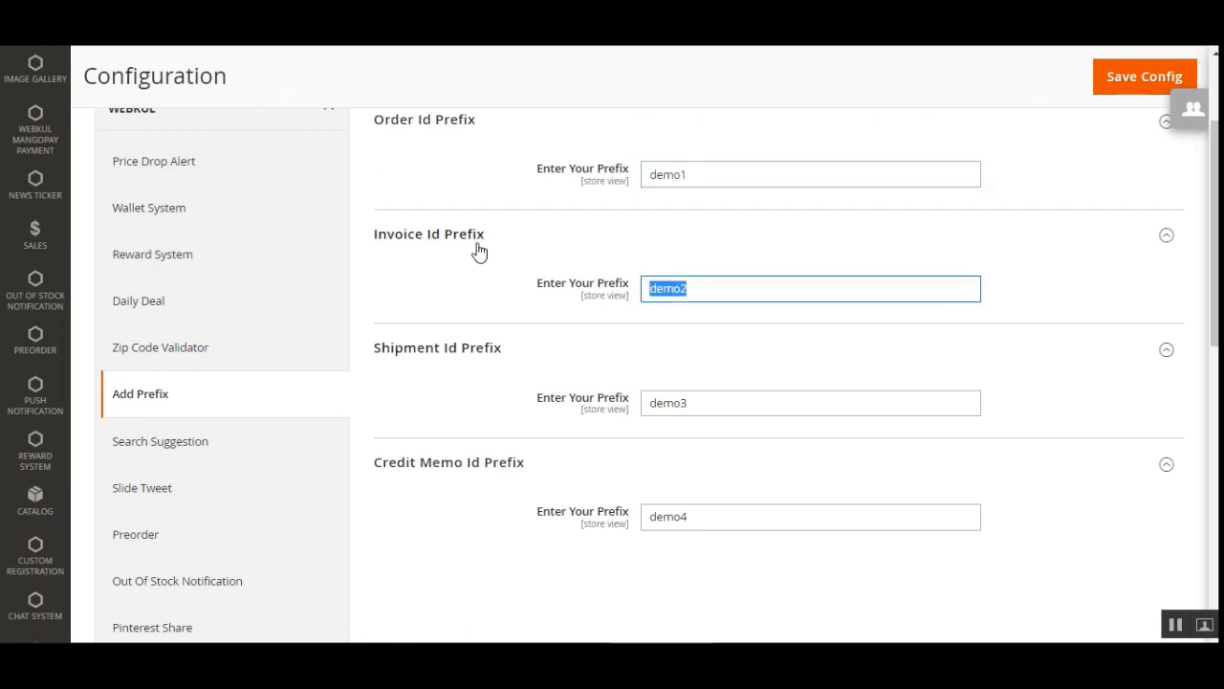
double_click(689, 402)
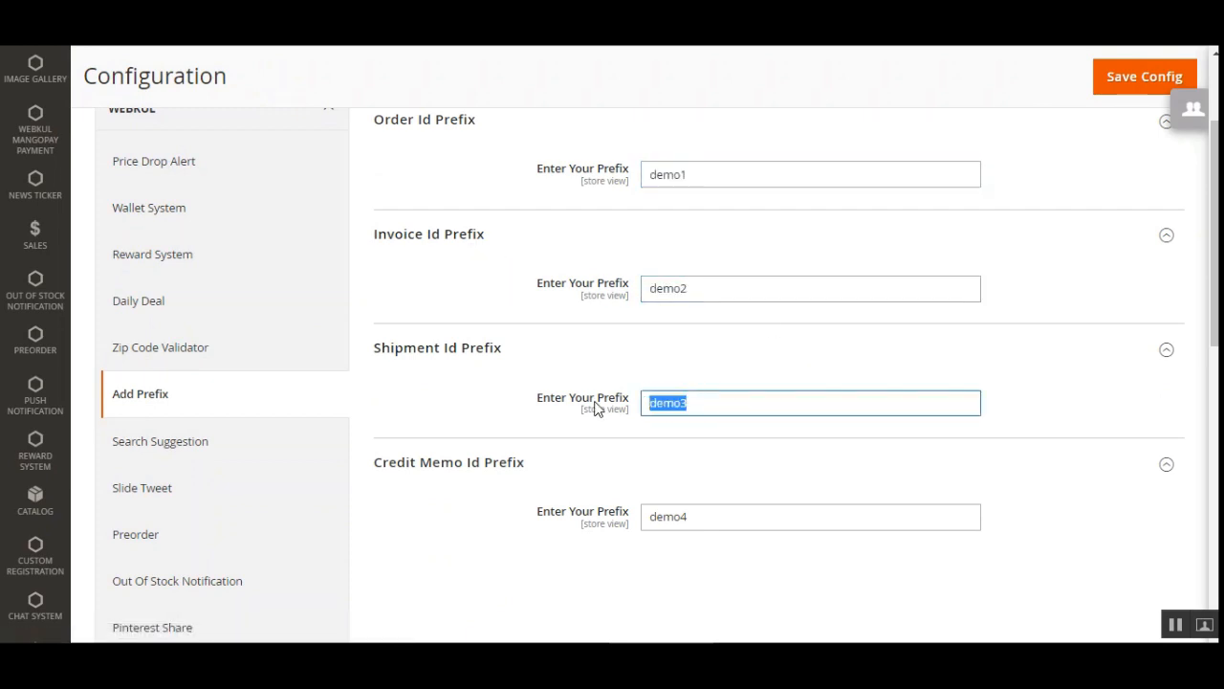
double_click(684, 526)
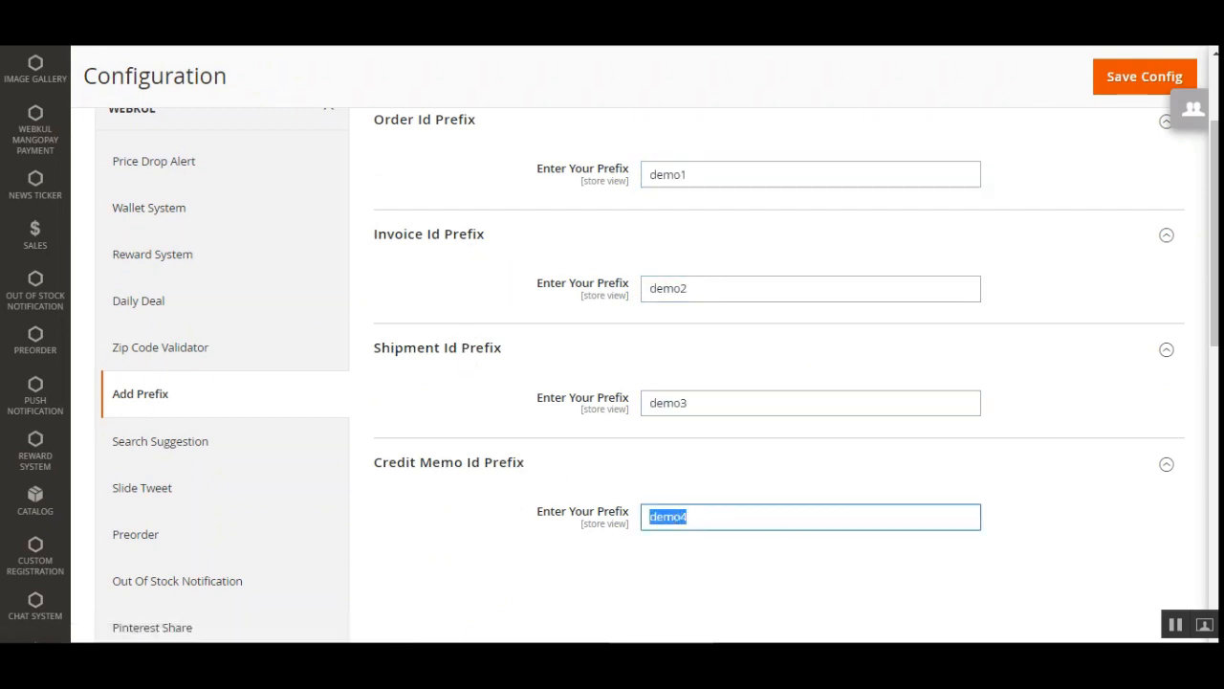
scroll(1151, 443, up, 2)
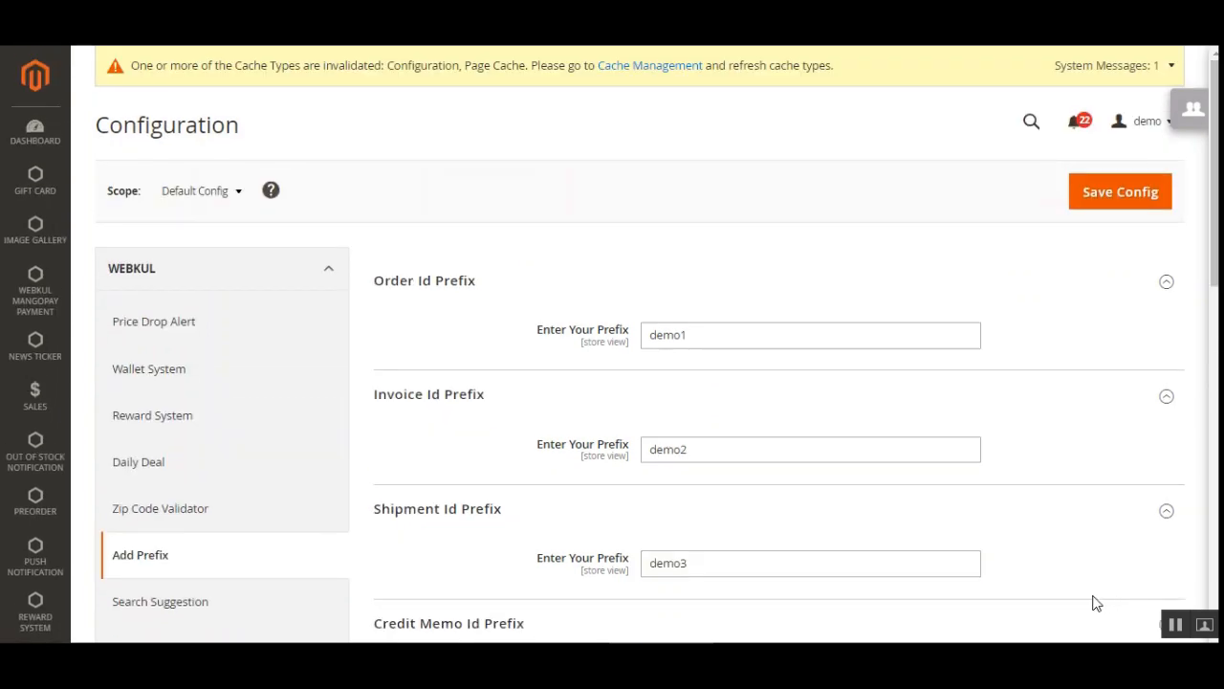
scroll(1167, 574, down, 1)
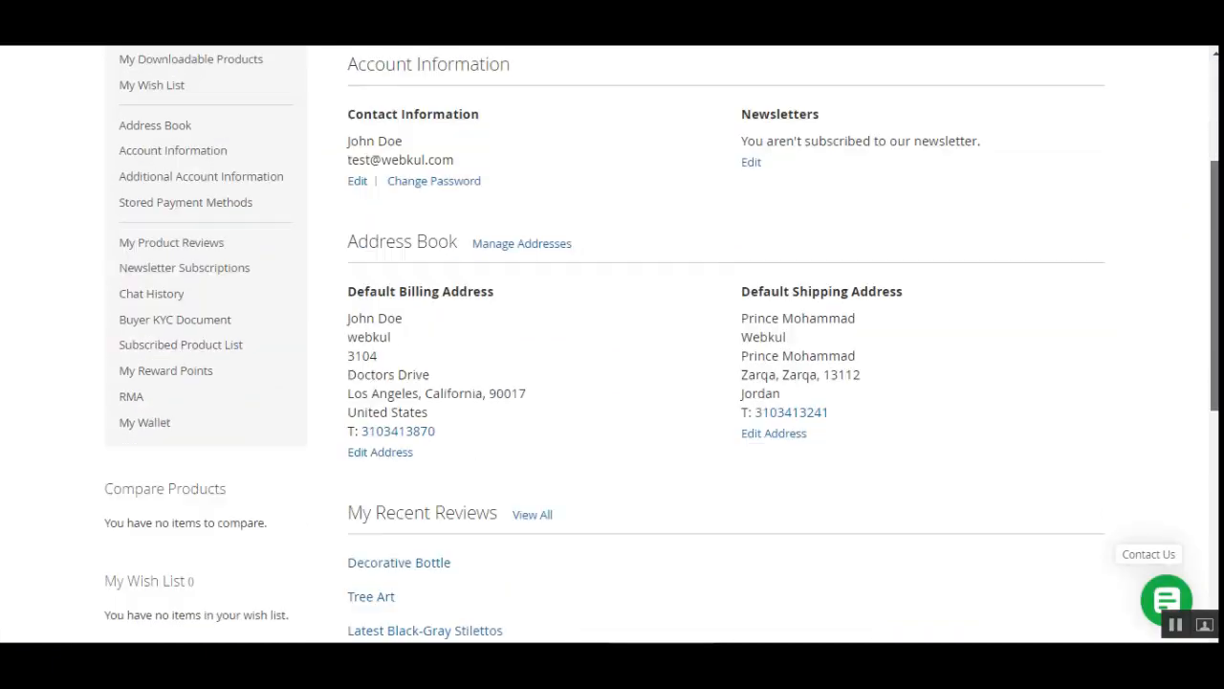
Switch to the customer's storefront account, check the prefix of the newest order number in My Orders and open that order
scroll(705, 510, down, 3)
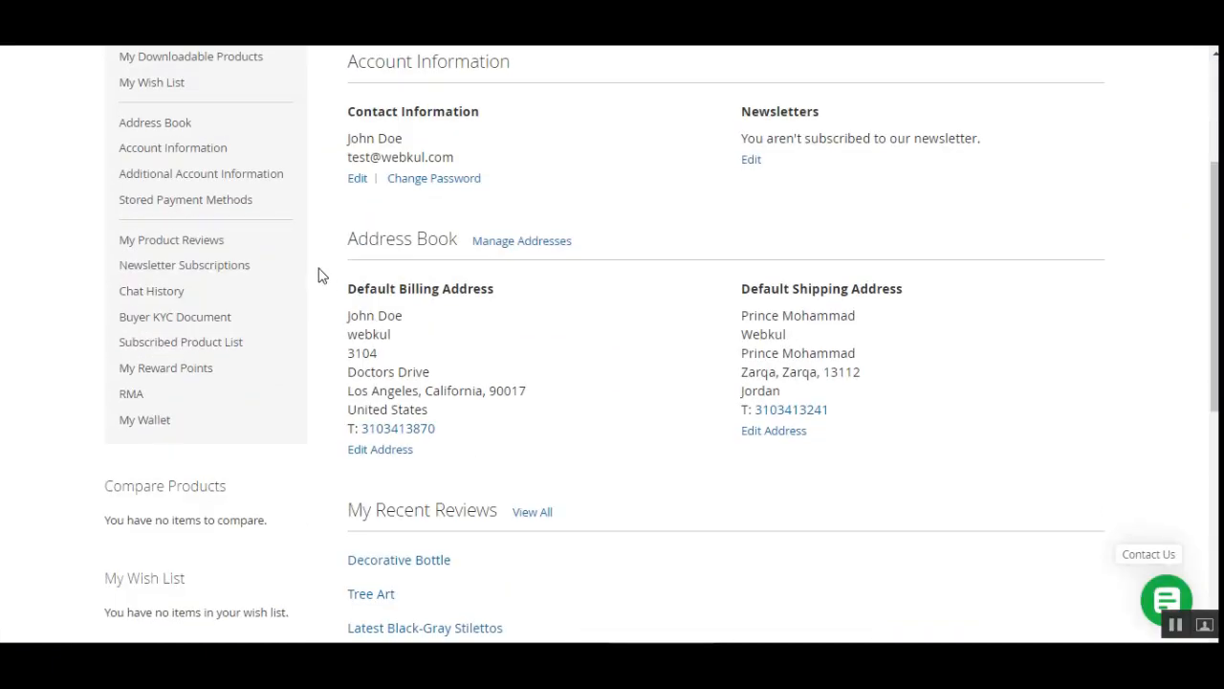
scroll(354, 296, up, 3)
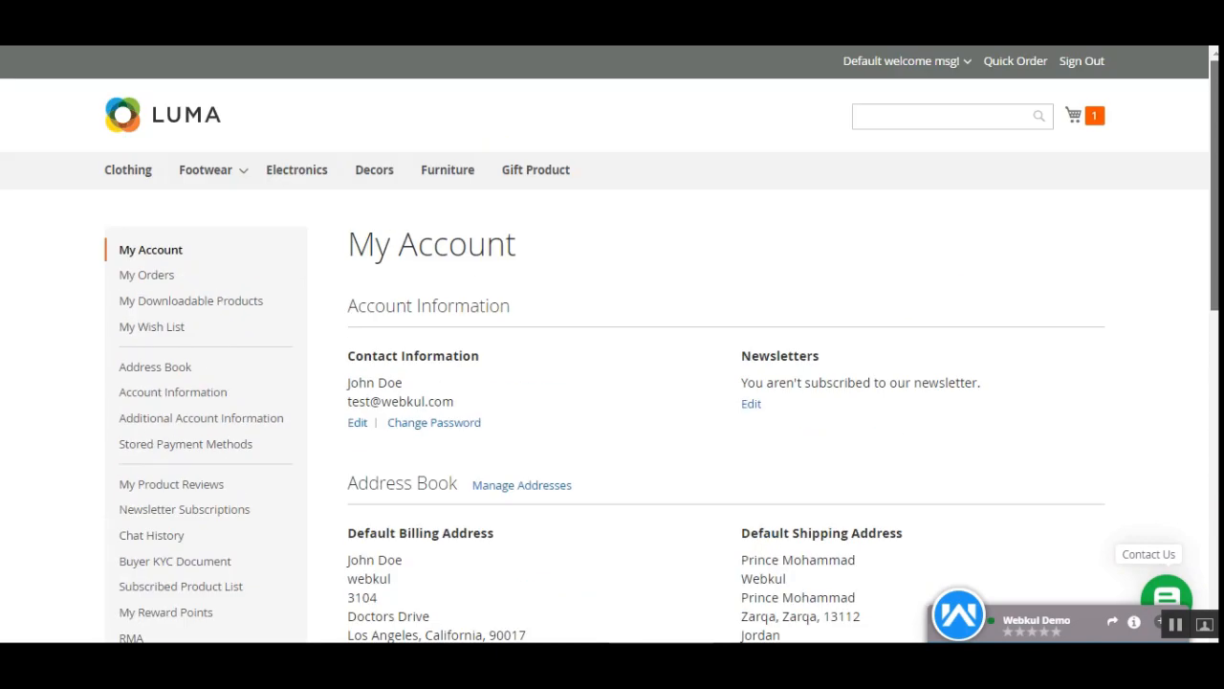
click(146, 275)
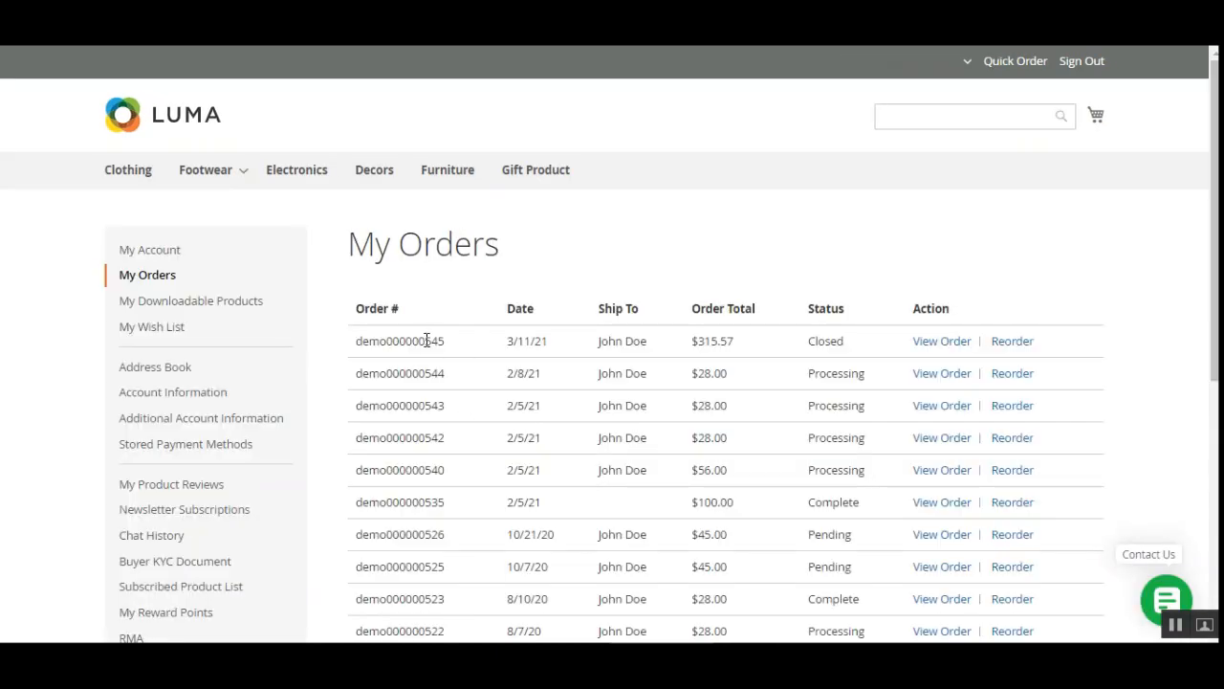
drag(425, 341, 446, 341)
drag(357, 343, 381, 345)
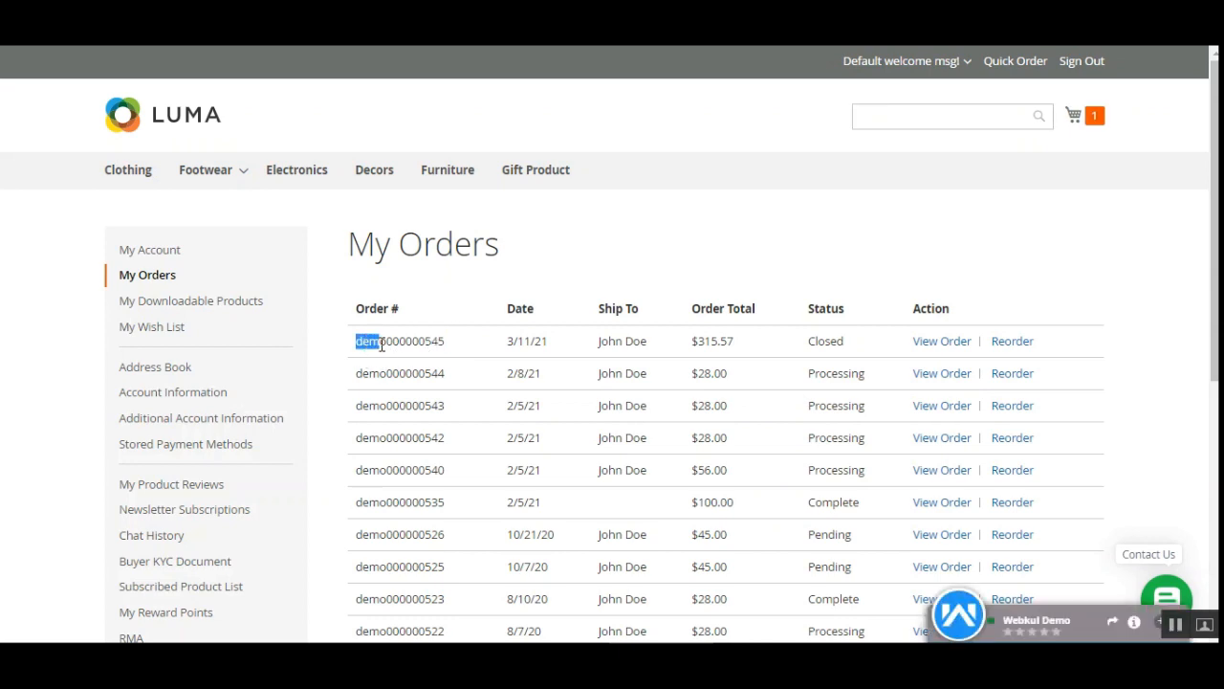
click(941, 342)
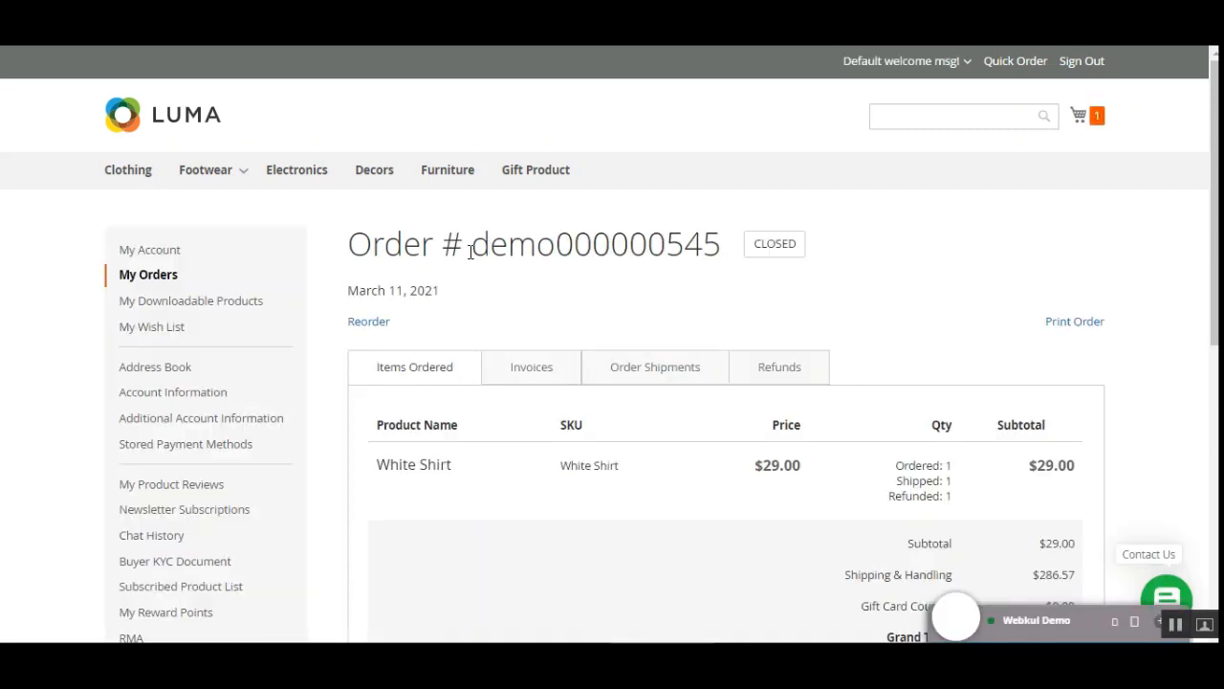
drag(471, 244, 556, 244)
scroll(918, 287, down, 1)
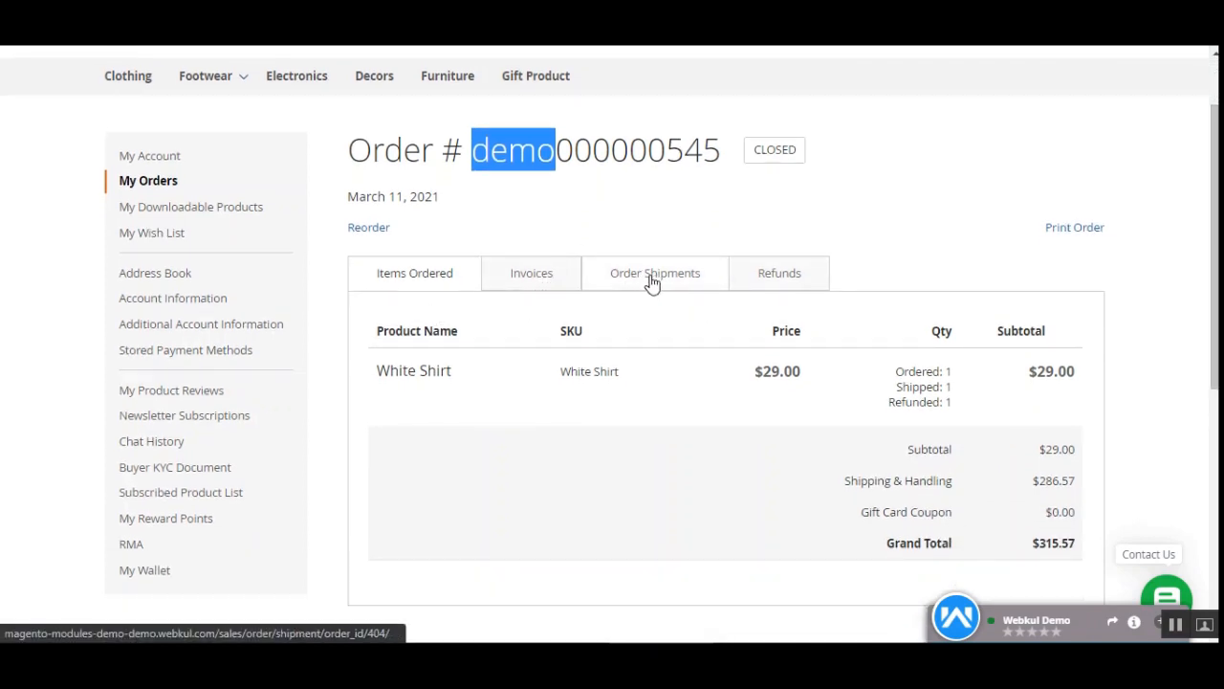
Check the prefixes of the order's invoice, shipment and refund numbers in the storefront order details
click(538, 279)
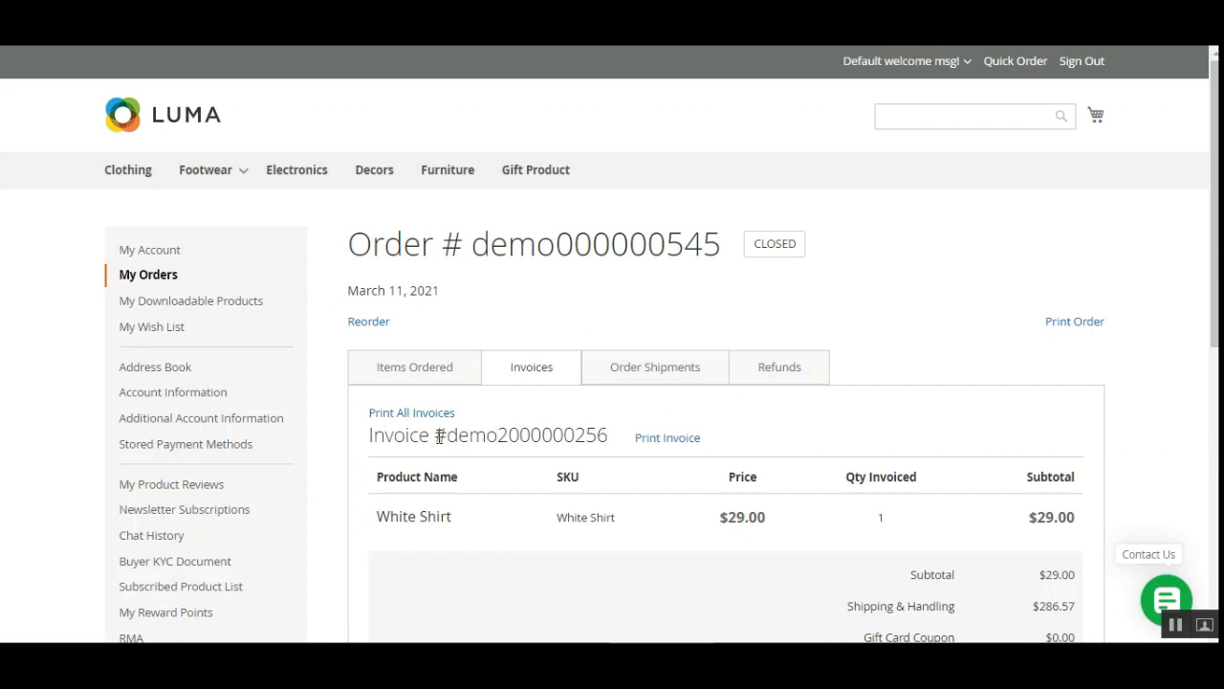
drag(435, 438, 510, 432)
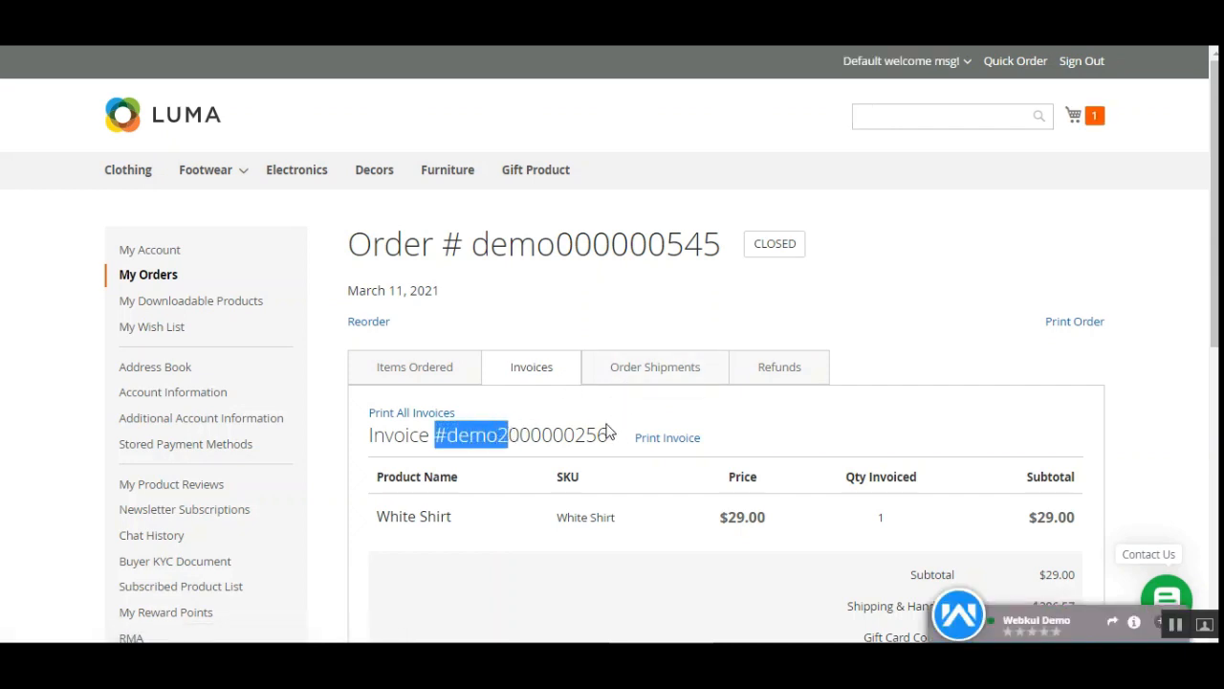
click(655, 367)
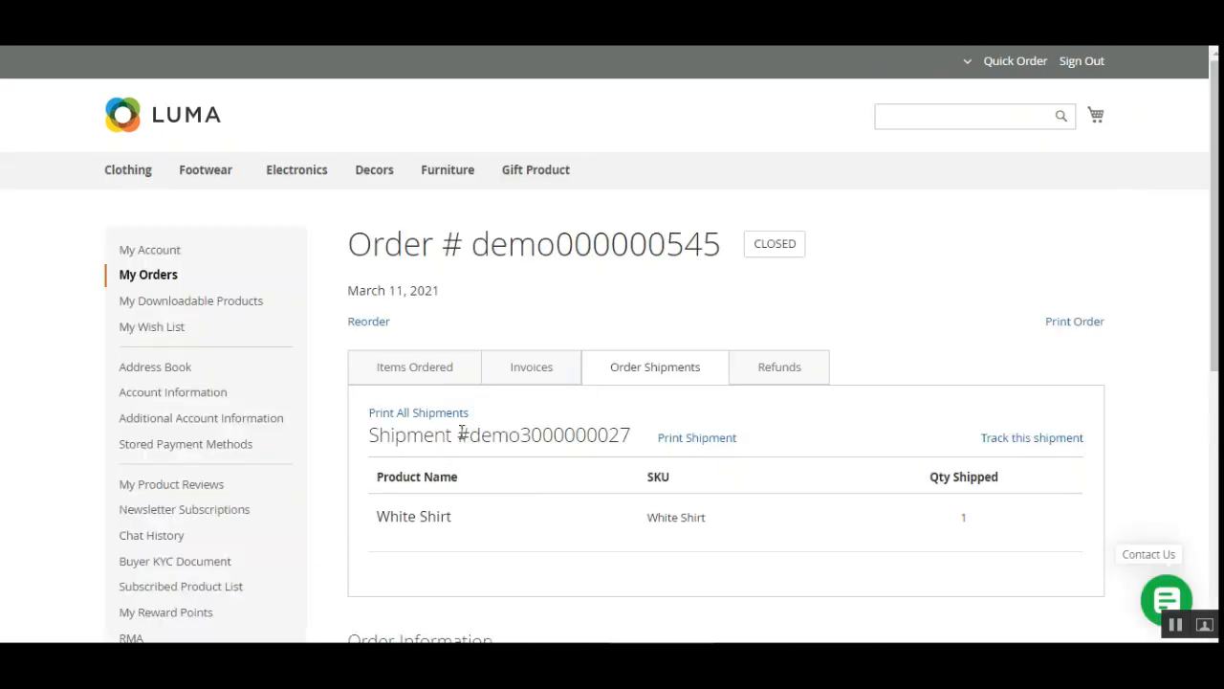
drag(458, 436, 532, 436)
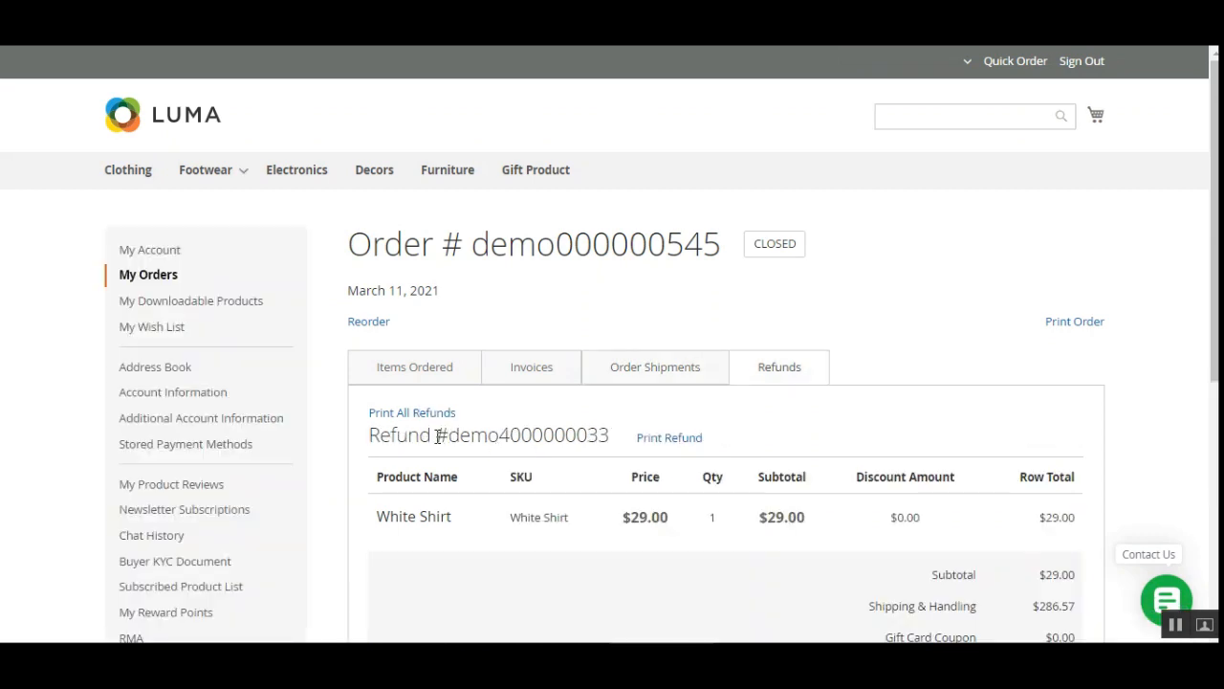
drag(437, 435, 511, 435)
scroll(613, 345, down, 1)
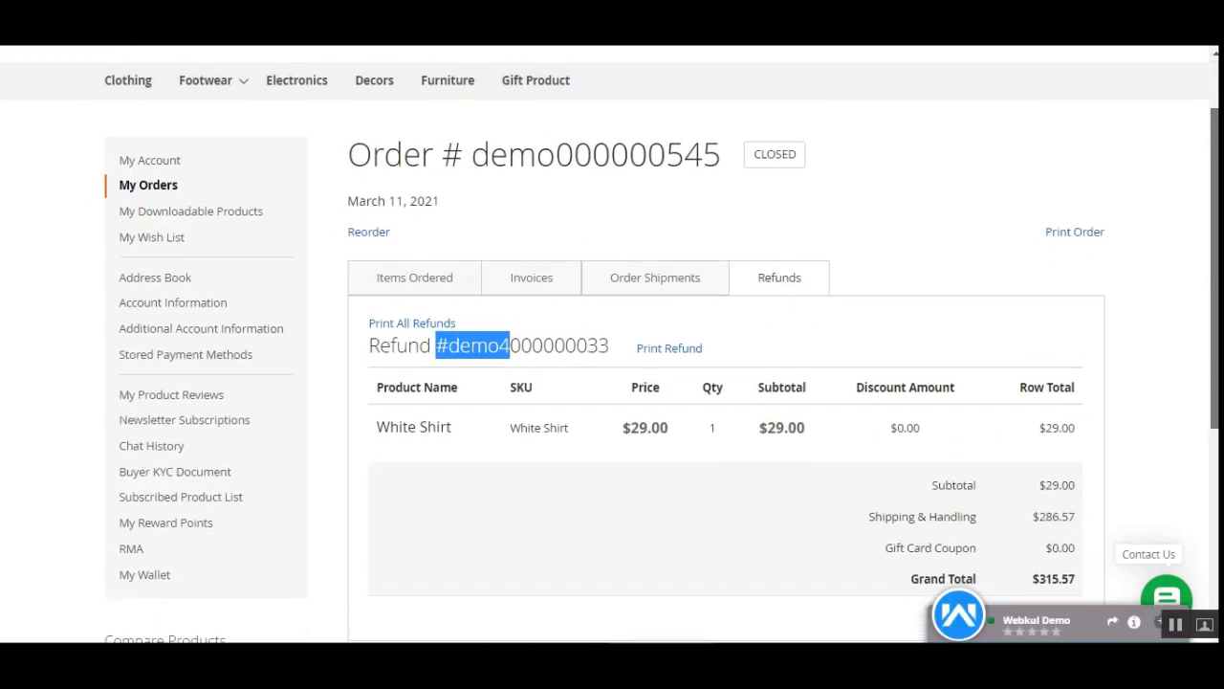